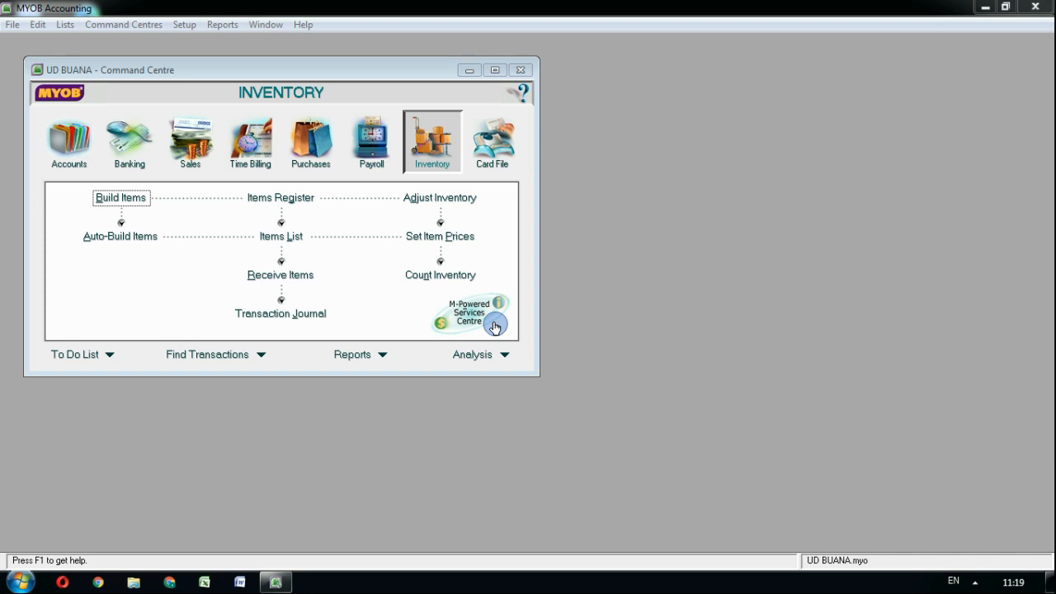
Open the Sales Linked Accounts settings for the company file and place the window clear of the Command Centre.
{"action": "left_click", "coordinate": [414, 361]}
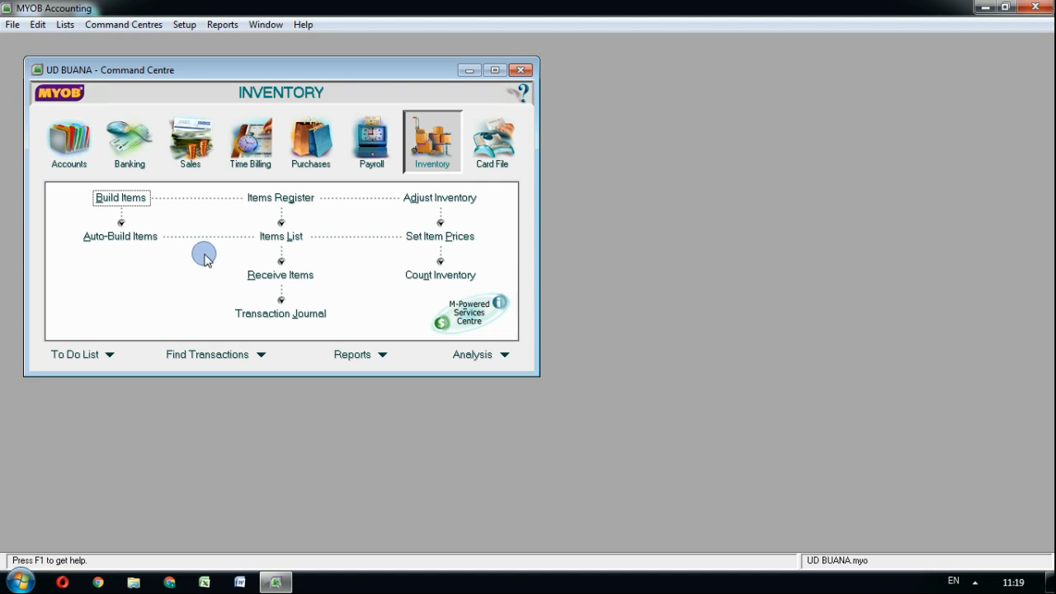
{"action": "left_click", "coordinate": [184, 24]}
{"action": "mouse_move", "coordinate": [221, 78]}
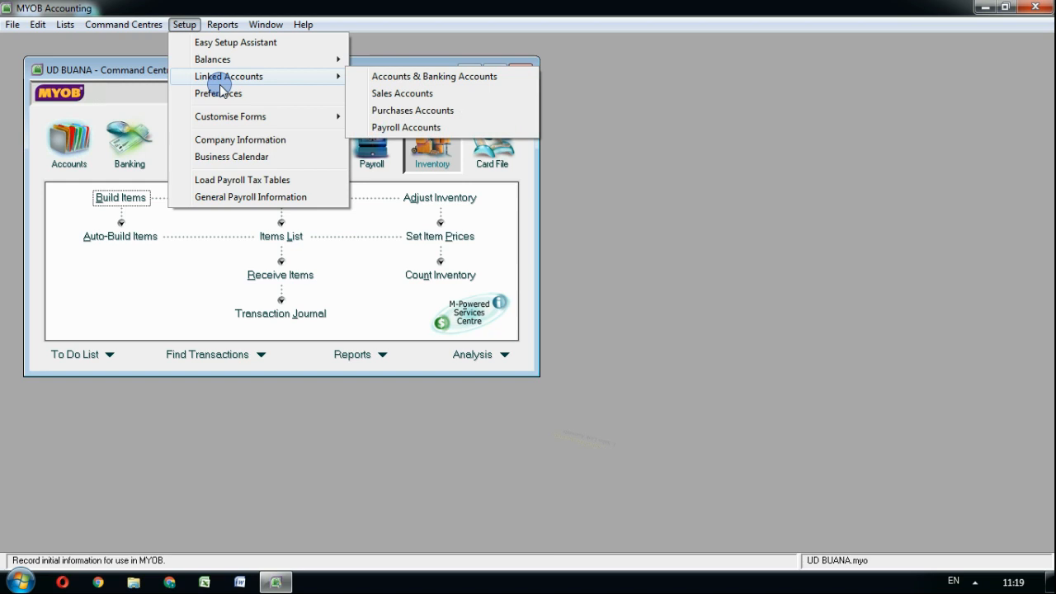
{"action": "left_click", "coordinate": [382, 94]}
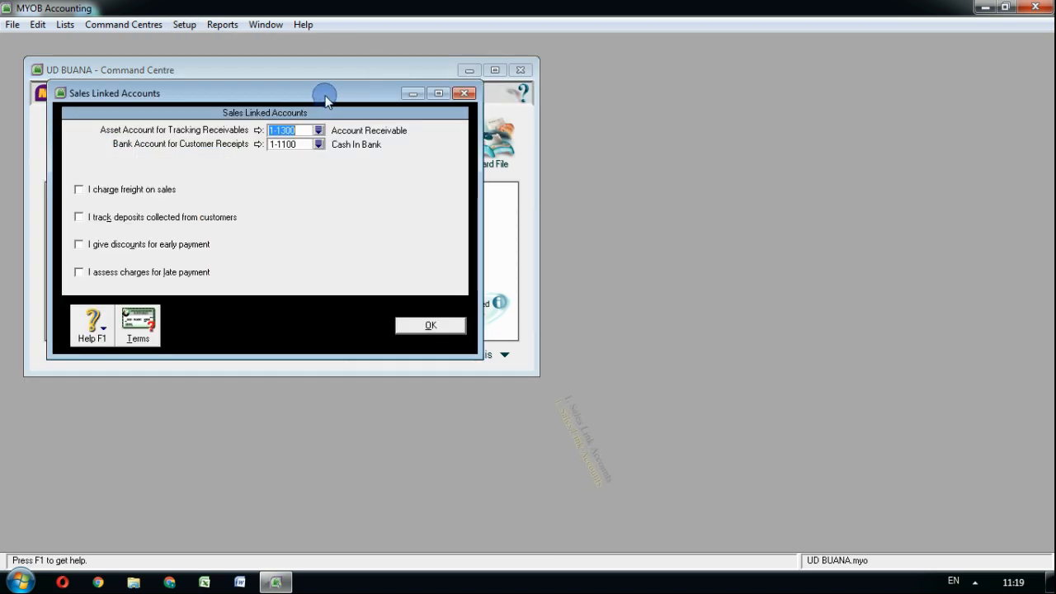
{"action": "left_click_drag", "start_coordinate": [334, 94], "coordinate": [535, 89]}
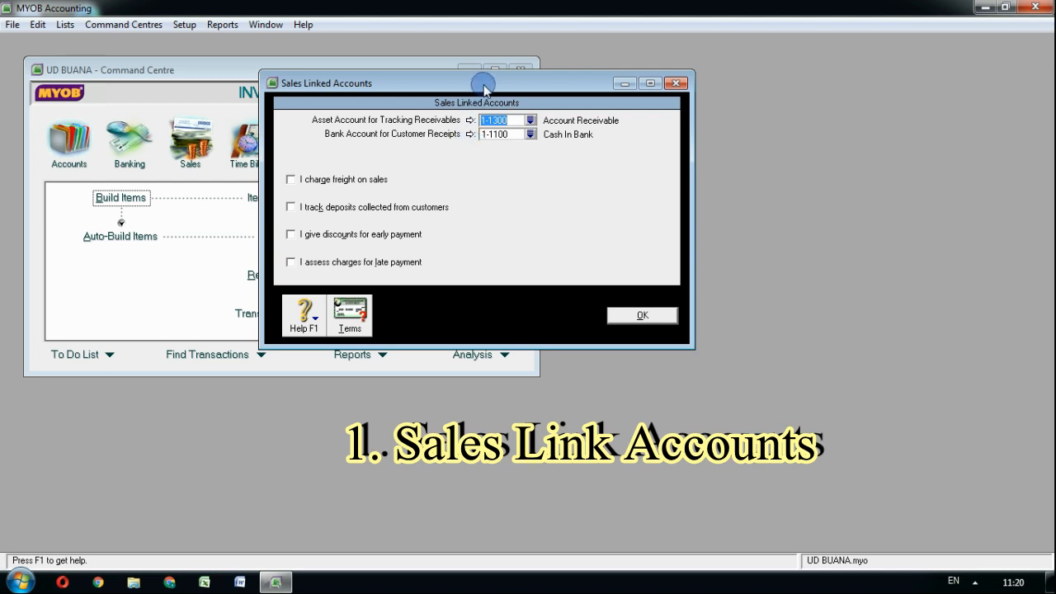
{"action": "left_click_drag", "start_coordinate": [483, 82], "coordinate": [563, 89]}
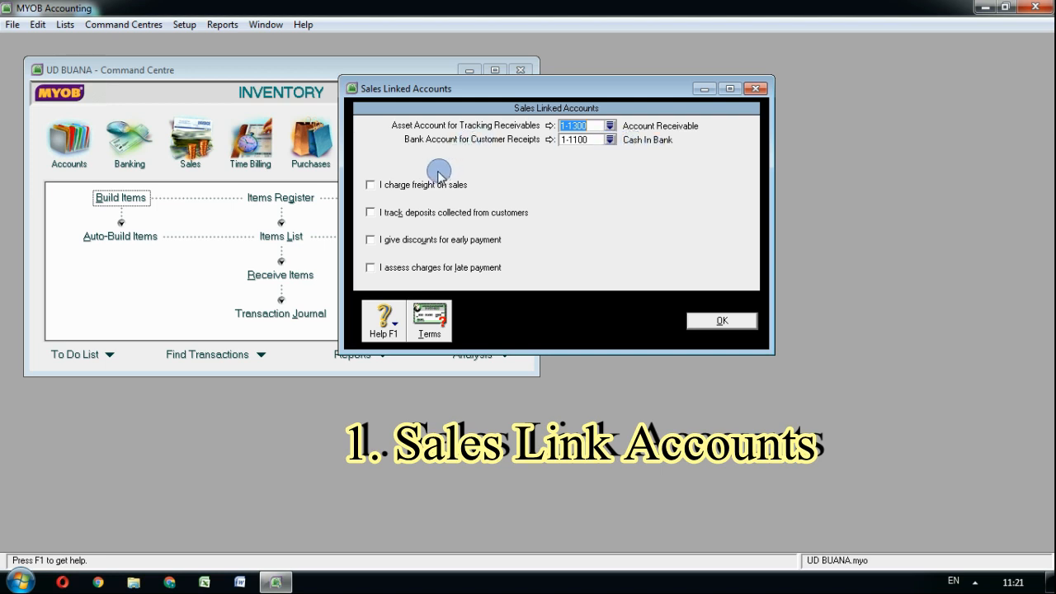
{"action": "left_click_drag", "start_coordinate": [377, 91], "coordinate": [453, 67]}
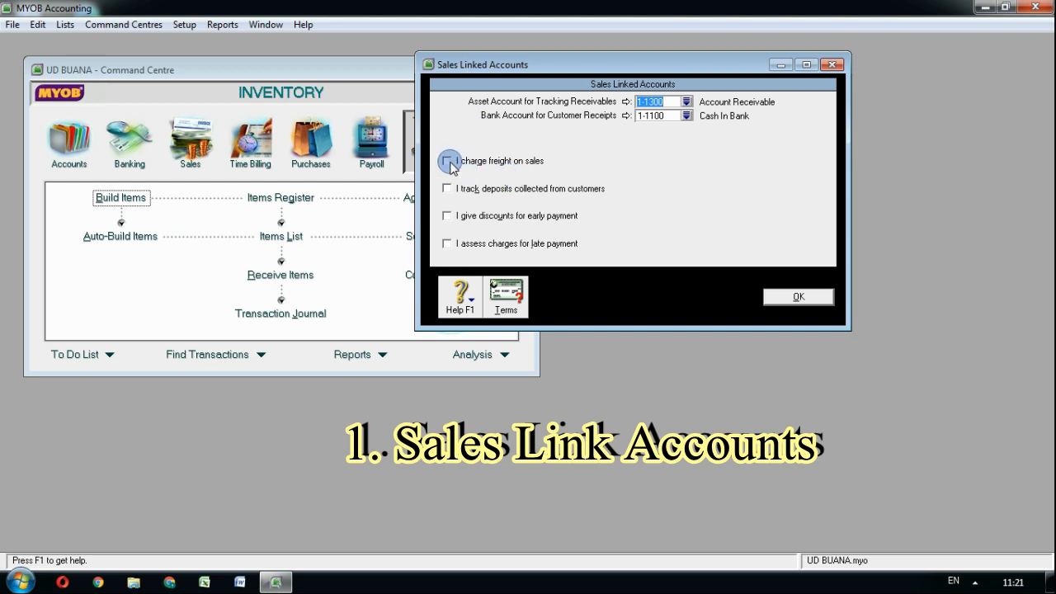
Enable charging freight on sales and set its income account to 8-1200 Freight Collected.
{"action": "left_click", "coordinate": [448, 162]}
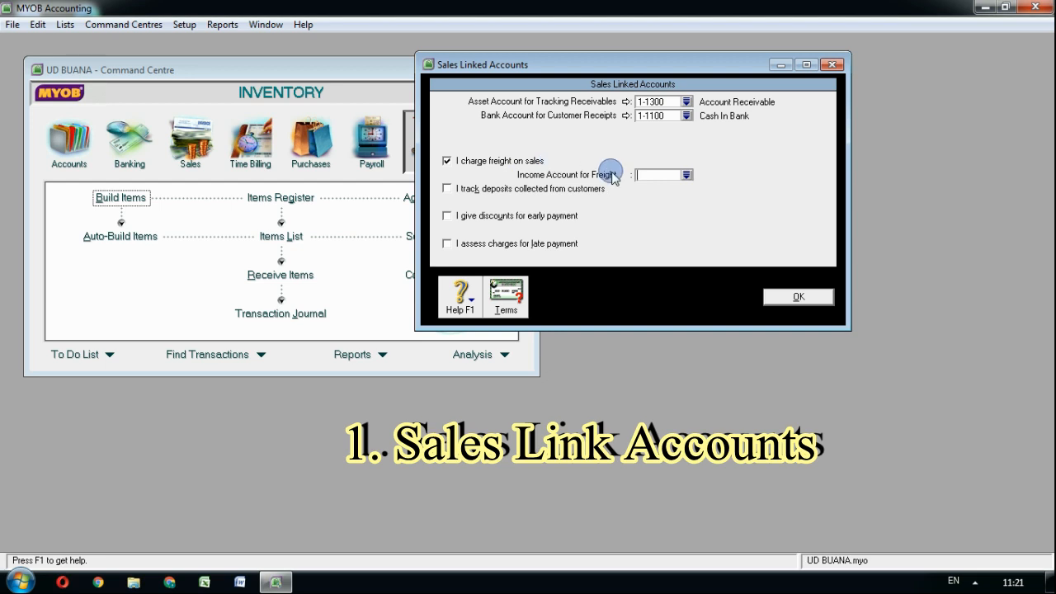
{"action": "left_click", "coordinate": [644, 175]}
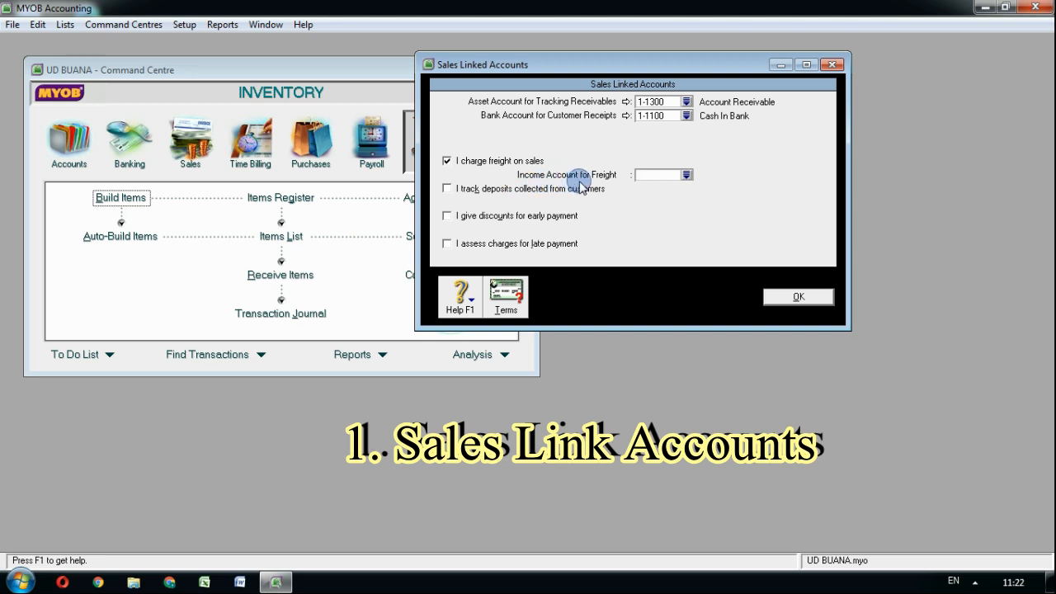
{"action": "left_click", "coordinate": [644, 175]}
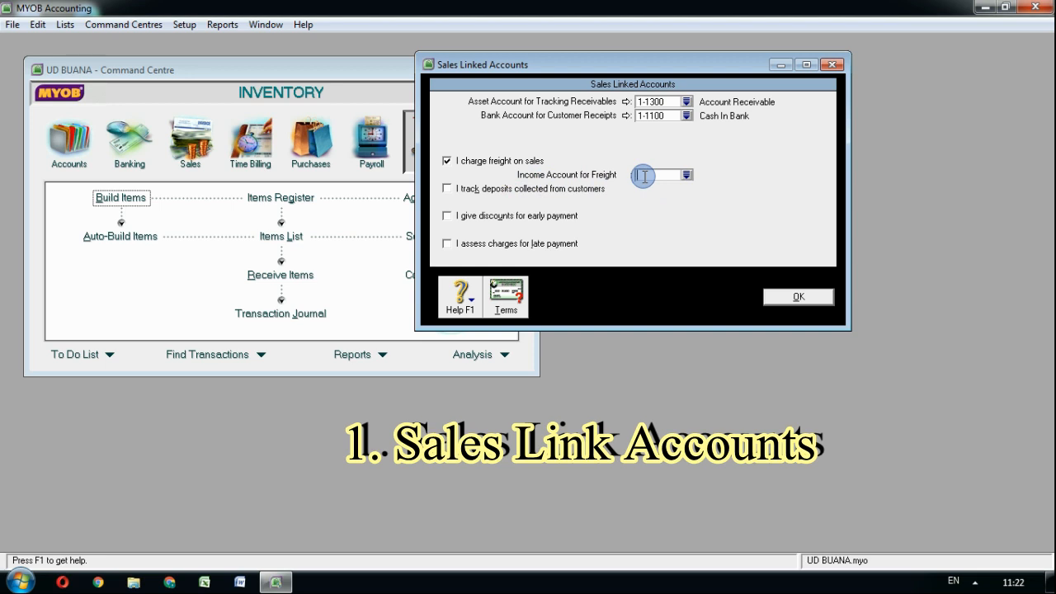
{"action": "left_click", "coordinate": [643, 173]}
{"action": "left_click", "coordinate": [685, 175]}
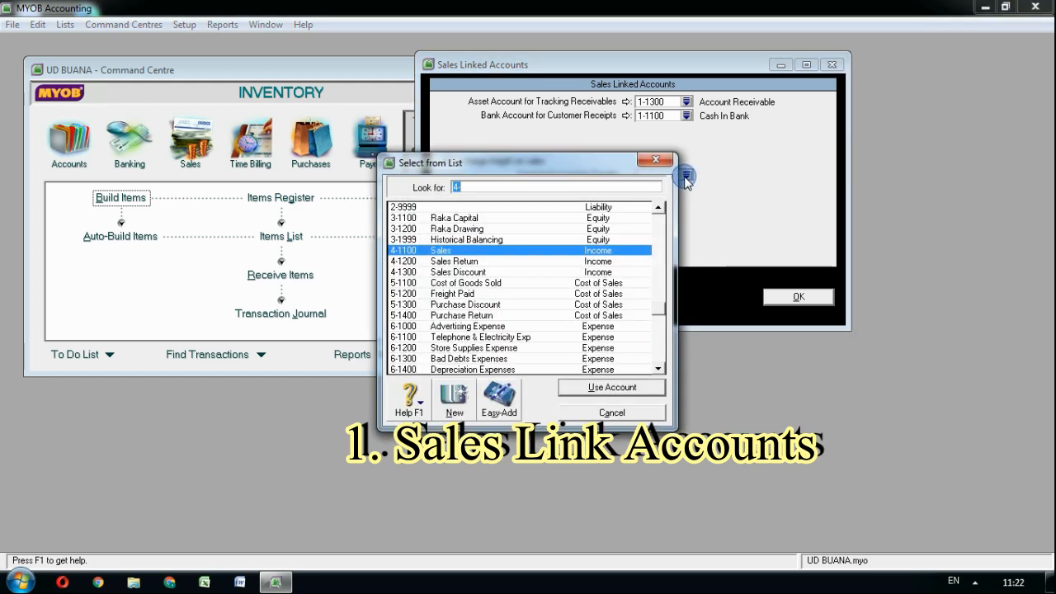
{"action": "left_click", "coordinate": [658, 358]}
{"action": "left_click", "coordinate": [466, 315]}
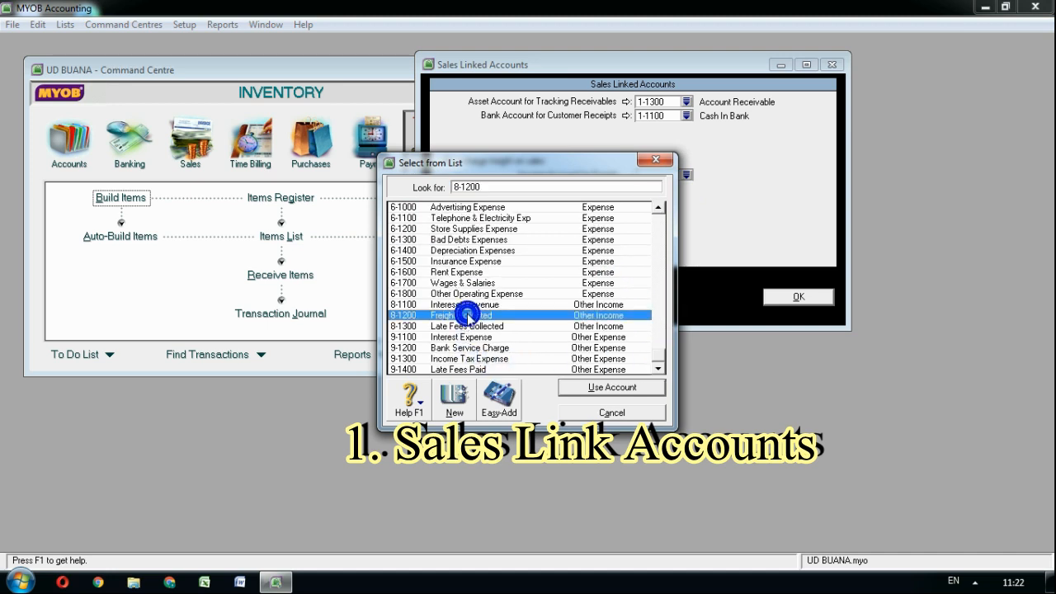
{"action": "left_click", "coordinate": [594, 388]}
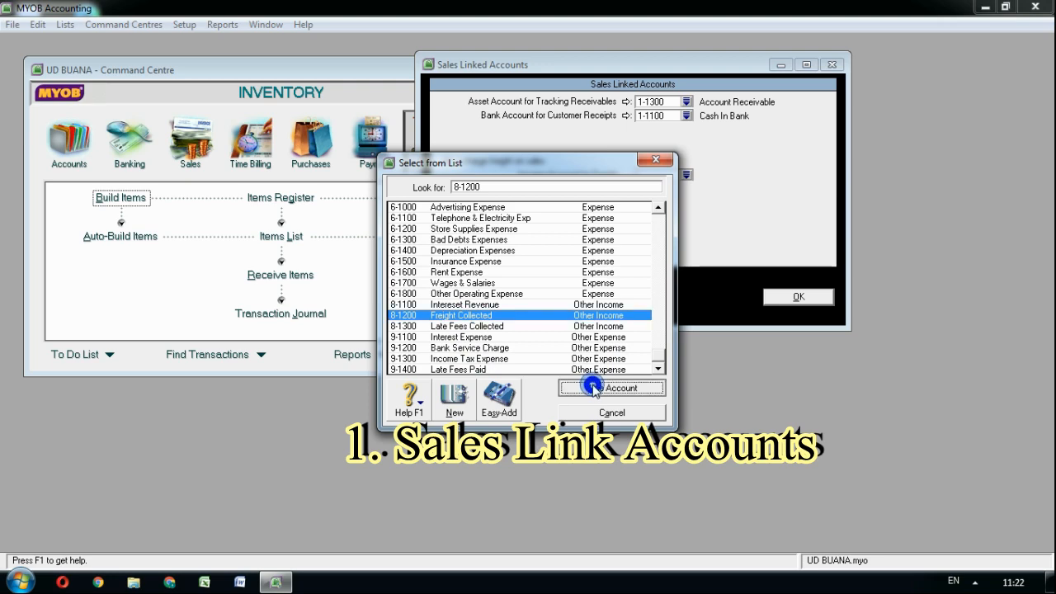
{"action": "left_click", "coordinate": [516, 347]}
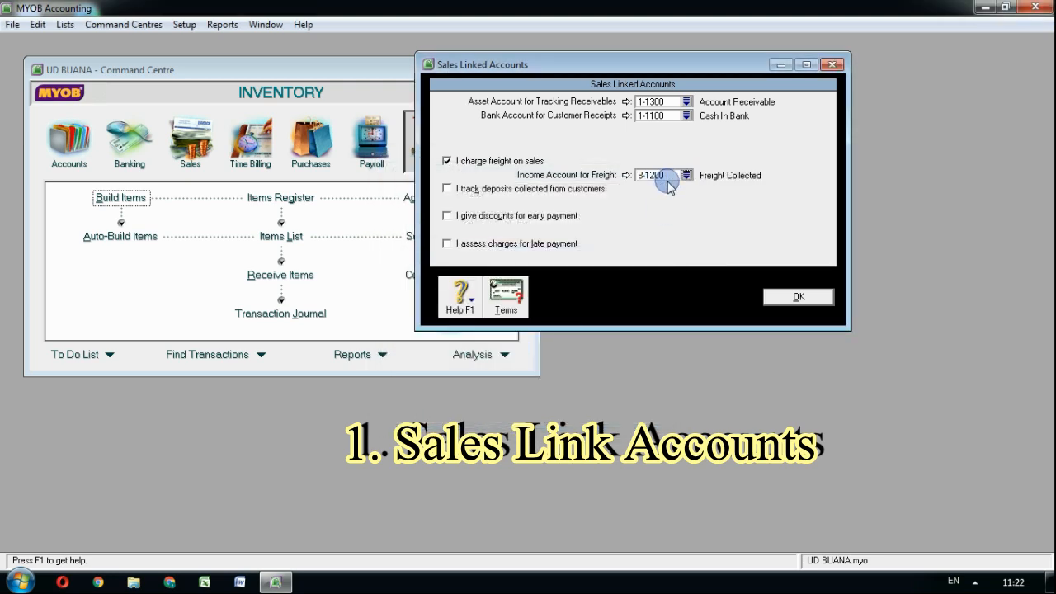
Enable discounts for early payment on sales and link them to account 4-1300 Sales Discount.
{"action": "left_click", "coordinate": [495, 219]}
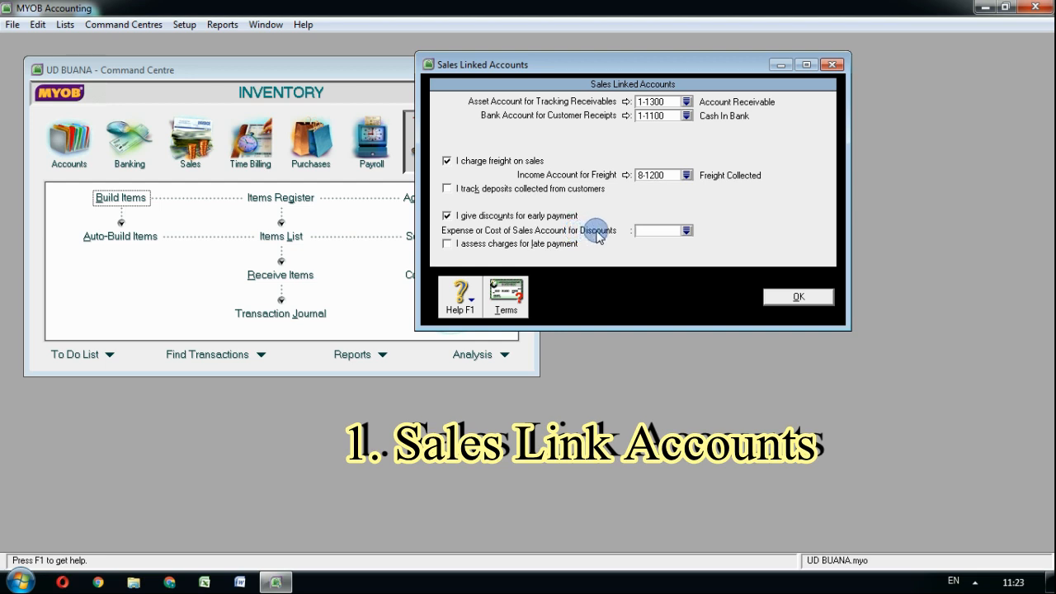
{"action": "left_click", "coordinate": [687, 231]}
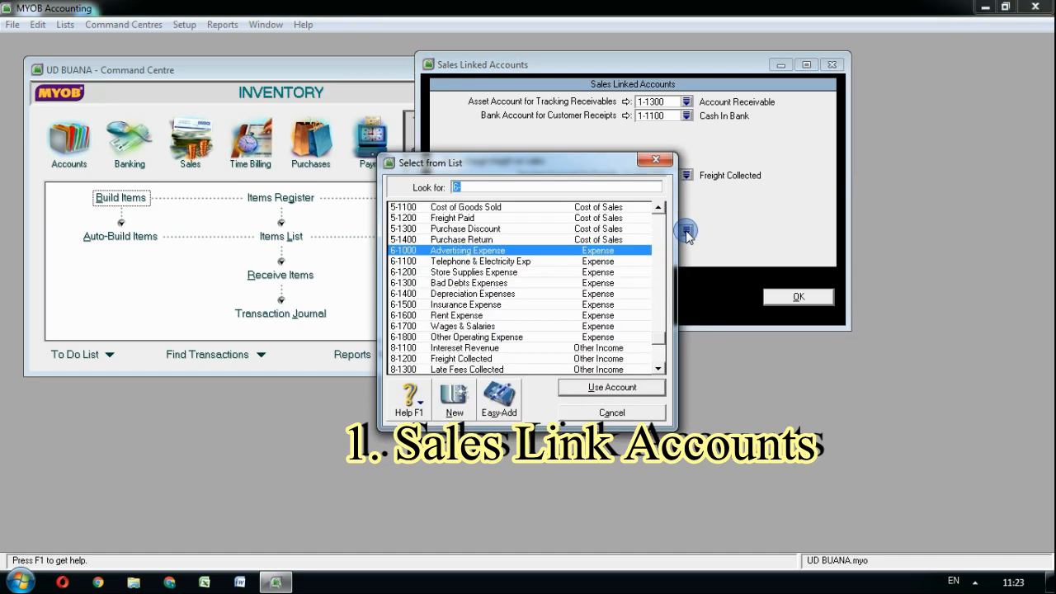
{"action": "left_click", "coordinate": [658, 208]}
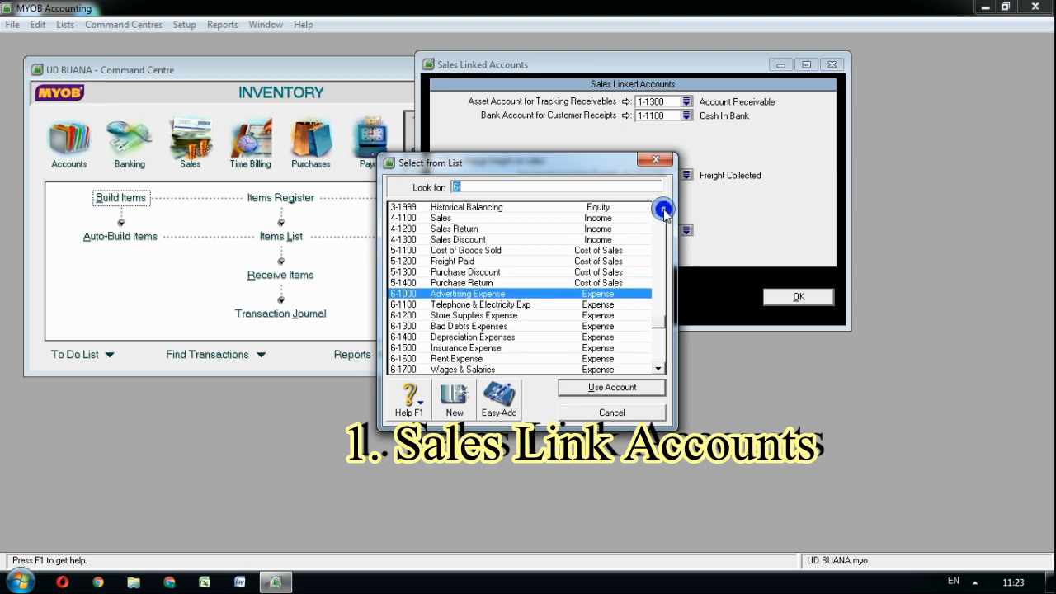
{"action": "left_click", "coordinate": [468, 251]}
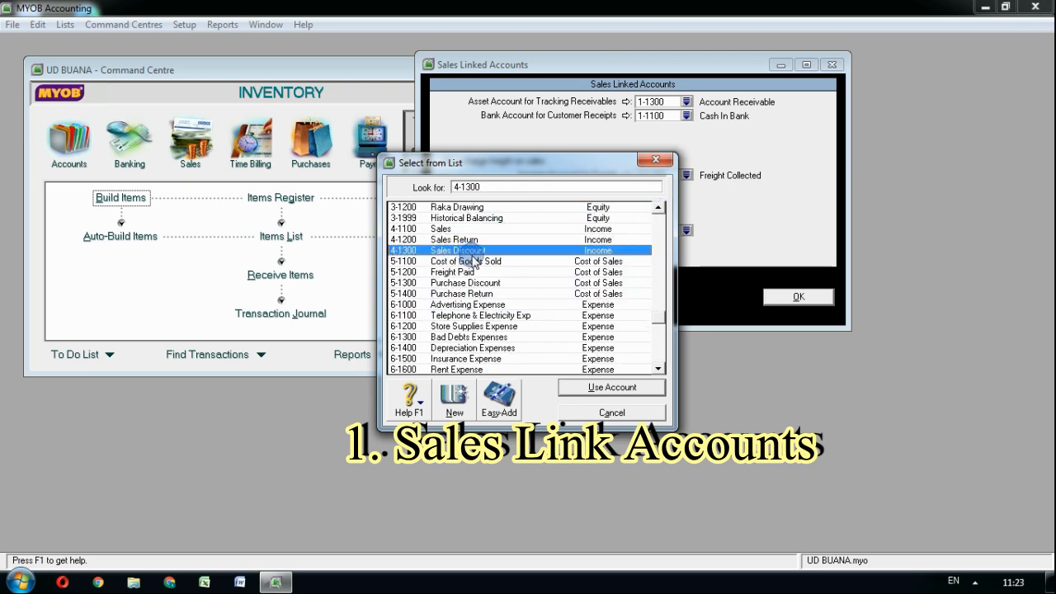
{"action": "left_click", "coordinate": [600, 390]}
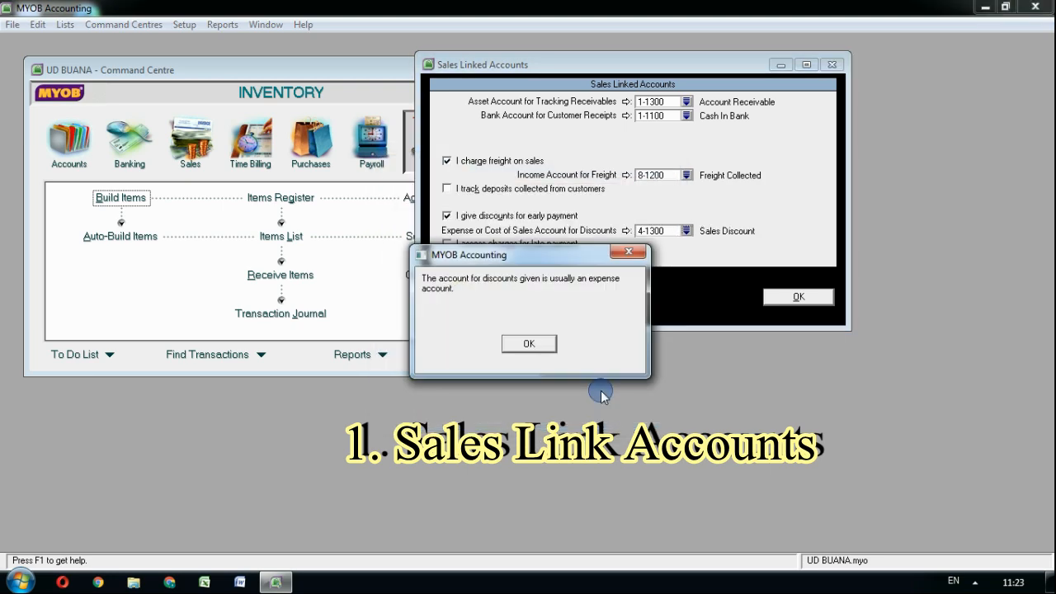
{"action": "left_click", "coordinate": [529, 343]}
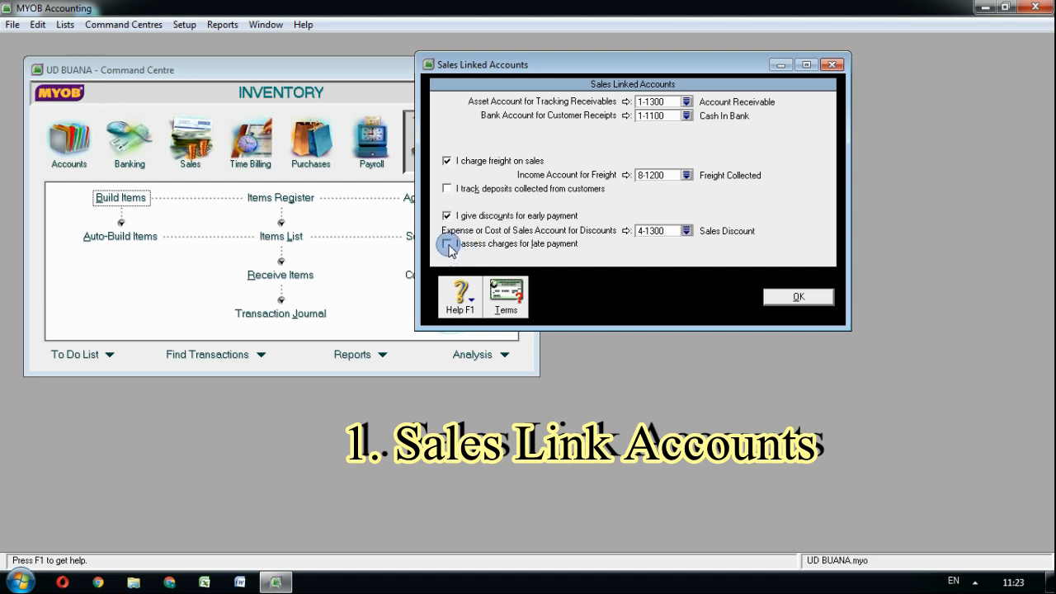
Enable charges for late payment with income account 8-1300 Late Fees Collected, and save the sales linked accounts.
{"action": "left_click", "coordinate": [448, 246]}
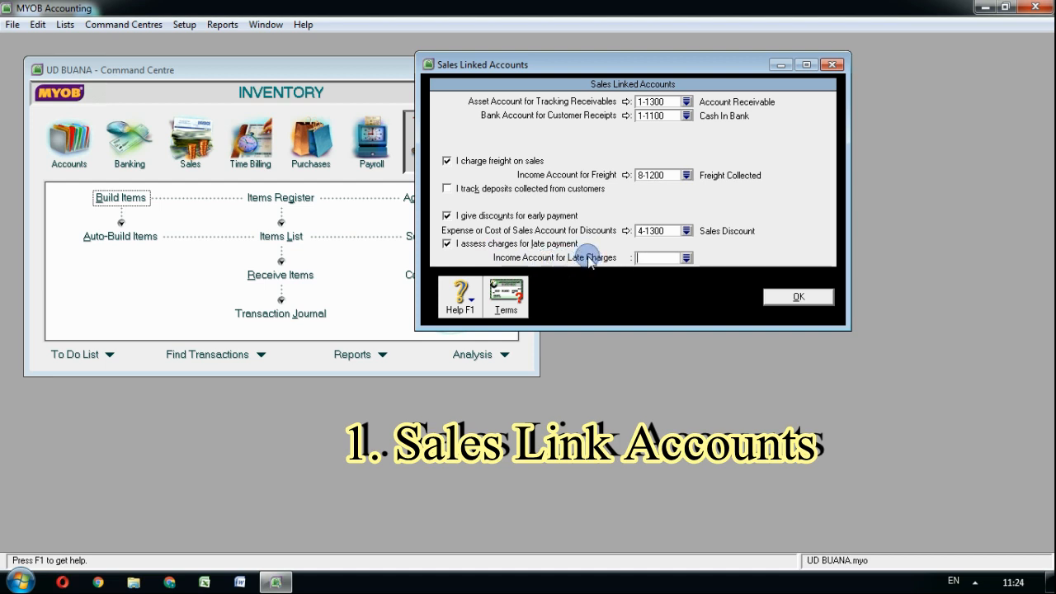
{"action": "left_click", "coordinate": [686, 258]}
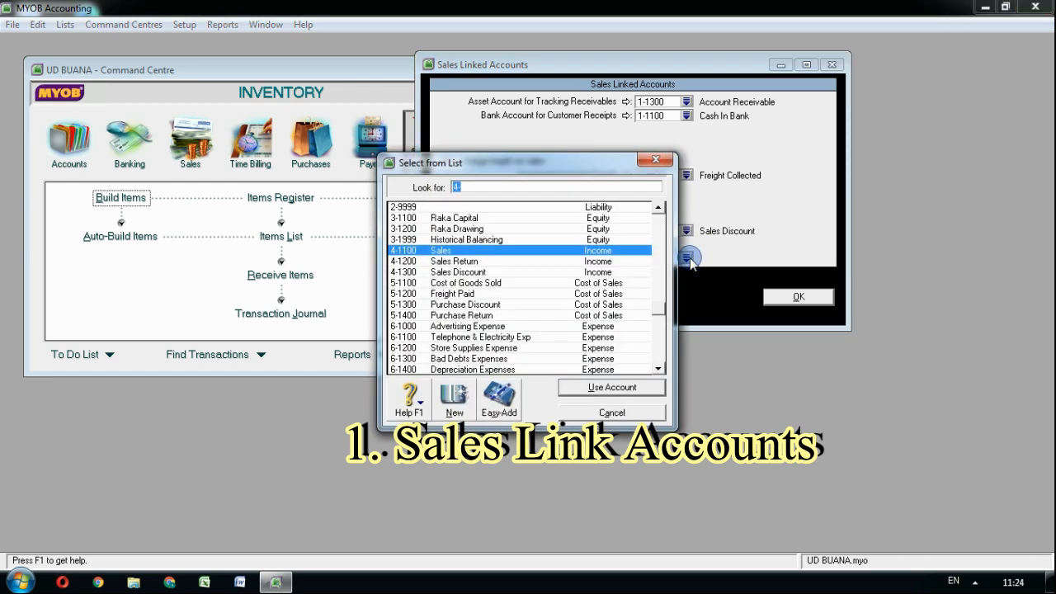
{"action": "left_click", "coordinate": [656, 356]}
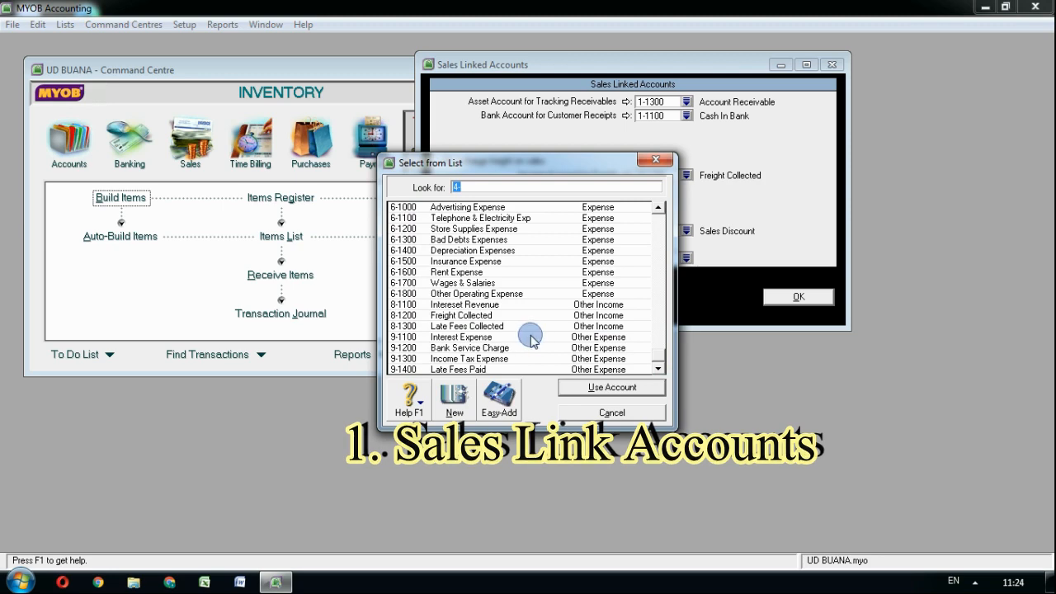
{"action": "left_click", "coordinate": [474, 326]}
{"action": "left_click", "coordinate": [617, 388]}
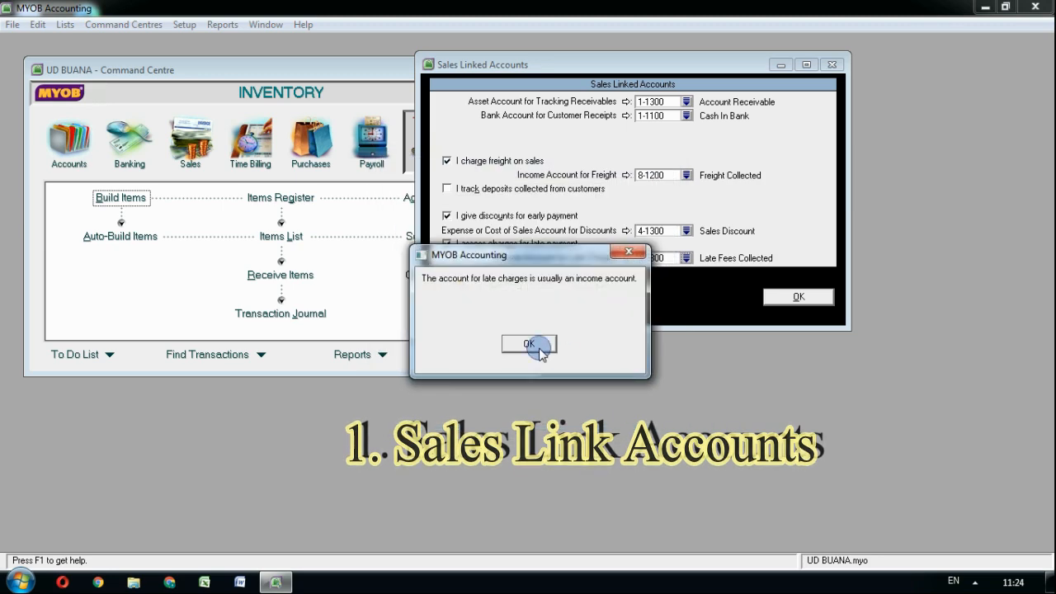
{"action": "left_click_drag", "start_coordinate": [540, 254], "coordinate": [613, 112]}
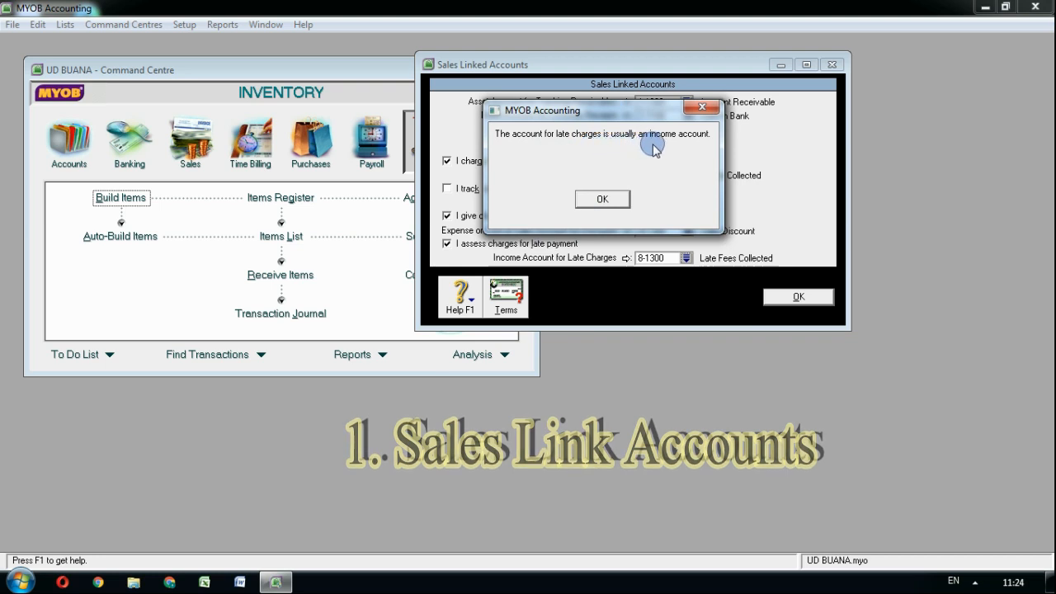
{"action": "left_click_drag", "start_coordinate": [652, 110], "coordinate": [720, 155]}
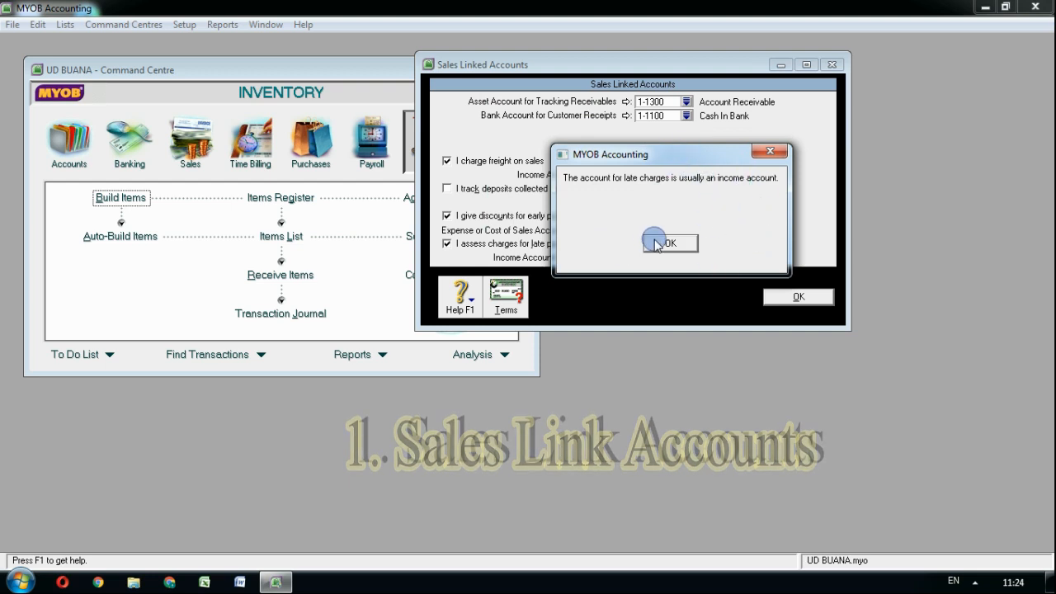
{"action": "left_click_drag", "start_coordinate": [698, 156], "coordinate": [734, 351]}
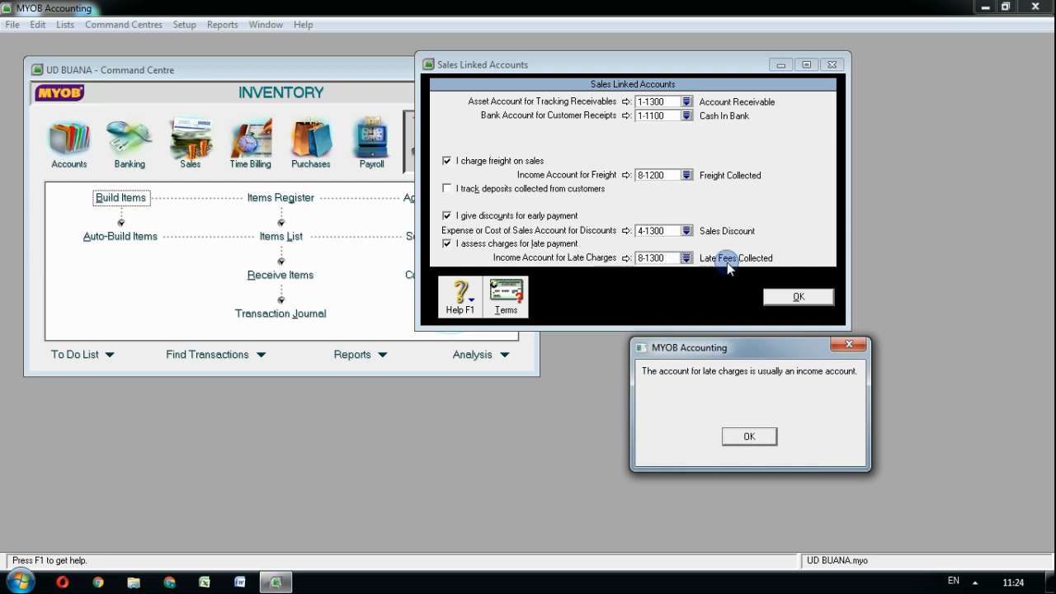
{"action": "left_click_drag", "start_coordinate": [754, 355], "coordinate": [636, 213]}
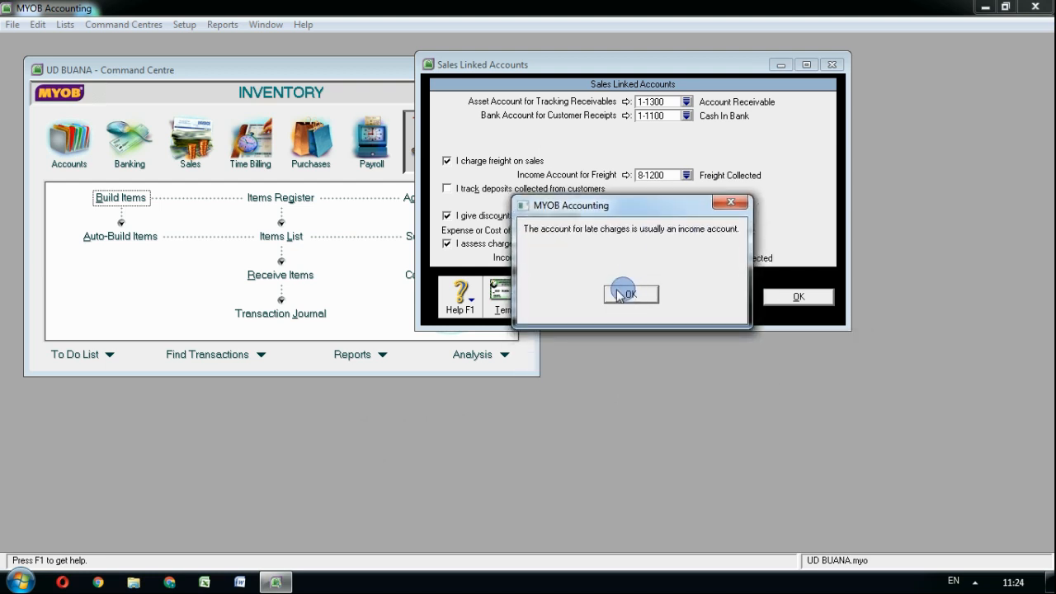
{"action": "left_click", "coordinate": [629, 299]}
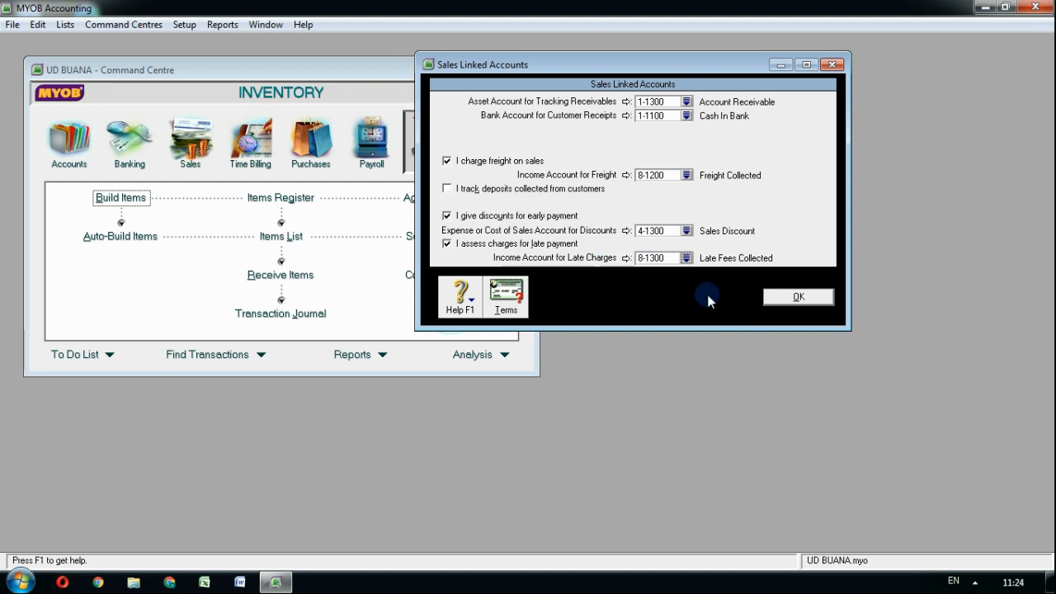
{"action": "left_click", "coordinate": [794, 297]}
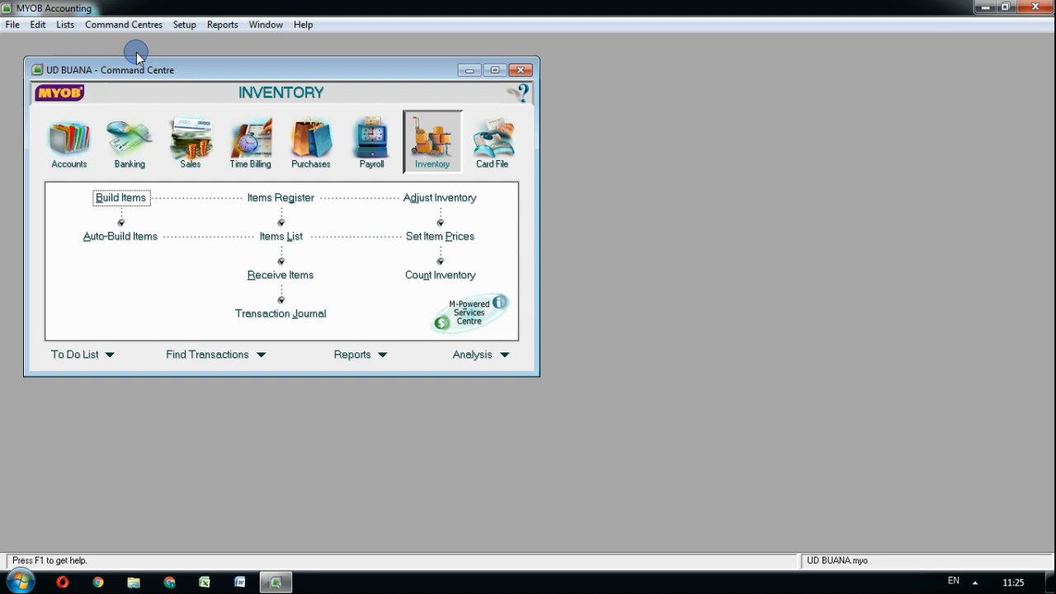
Reopen the Sales Linked Accounts settings to review the freight, discount and late charge accounts, then close them.
{"action": "left_click", "coordinate": [182, 26]}
{"action": "mouse_move", "coordinate": [203, 78]}
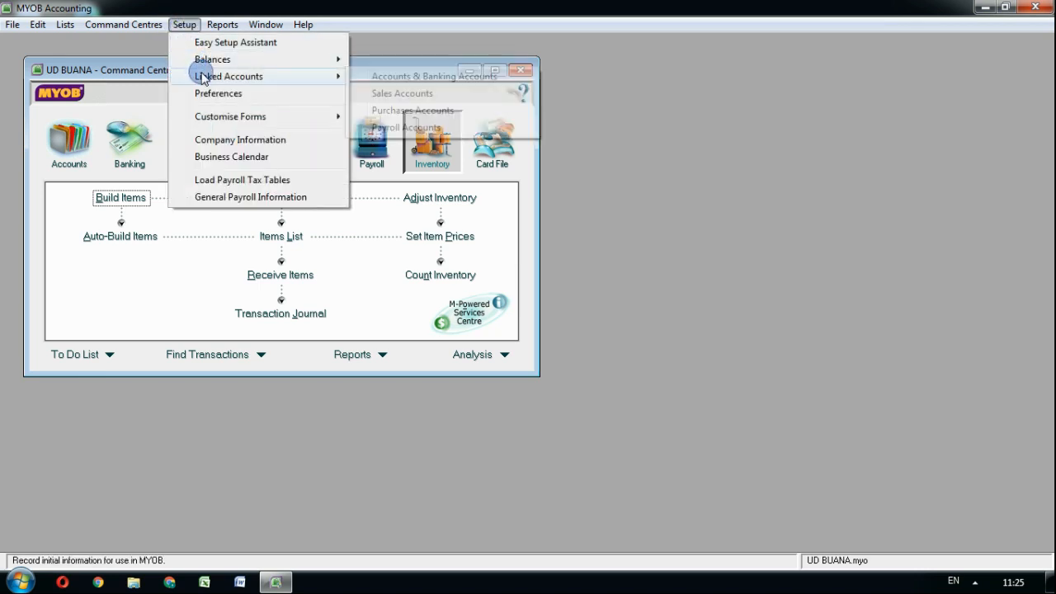
{"action": "left_click", "coordinate": [384, 93]}
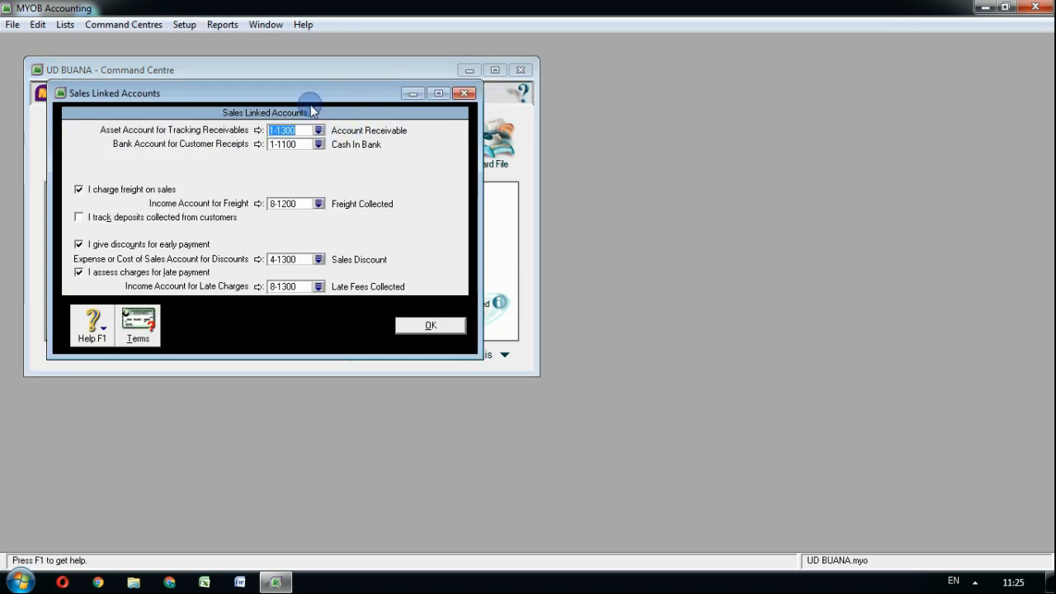
{"action": "left_click_drag", "start_coordinate": [311, 92], "coordinate": [452, 33]}
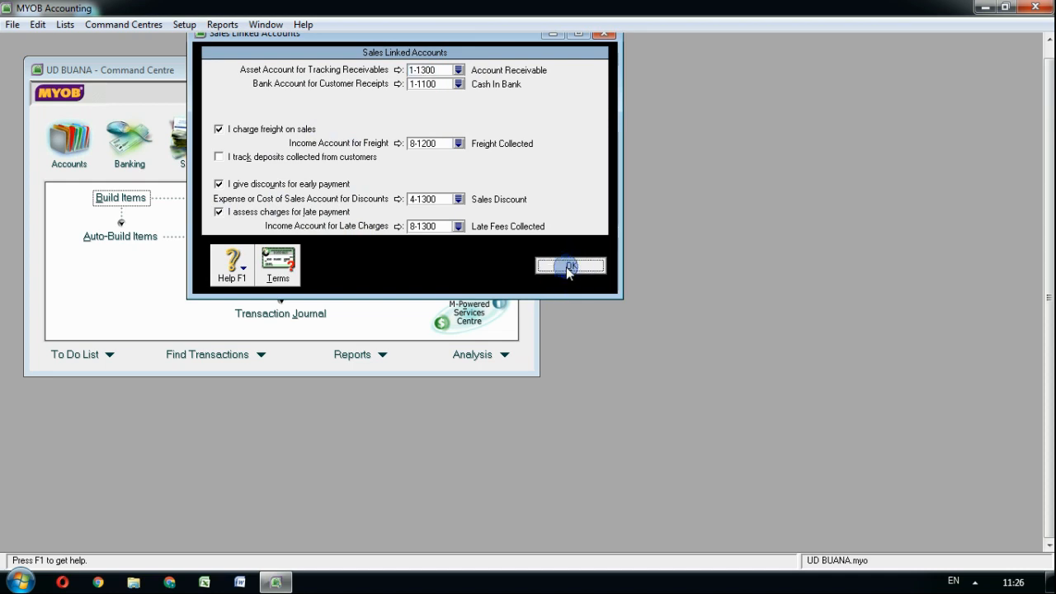
{"action": "left_click", "coordinate": [569, 266]}
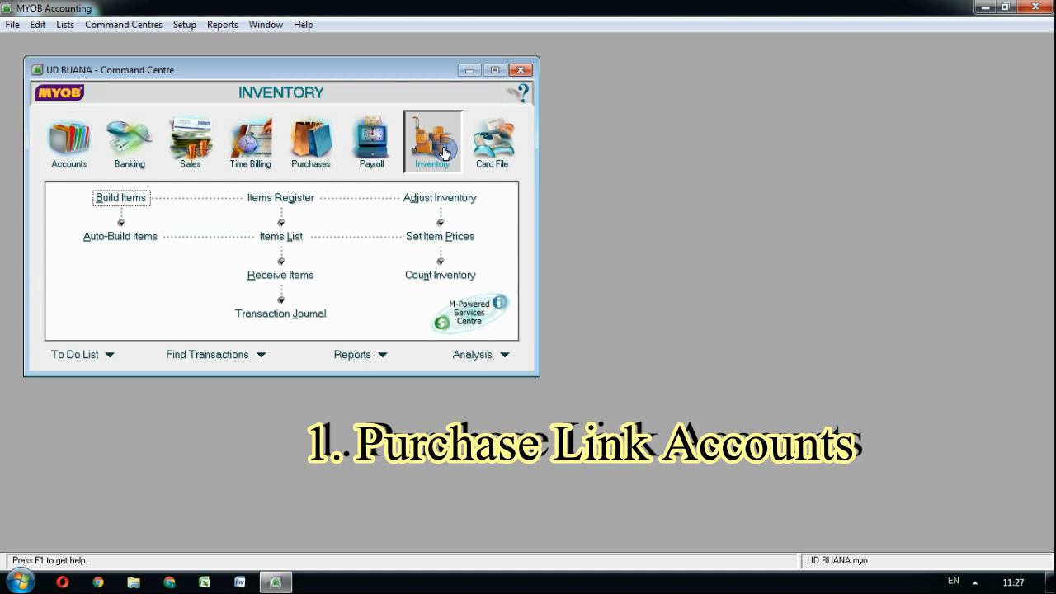
Open the Purchases Linked Accounts settings and turn off freight on purchases, discounts for early payment and charges for late payment.
{"action": "left_click_drag", "start_coordinate": [378, 70], "coordinate": [472, 73]}
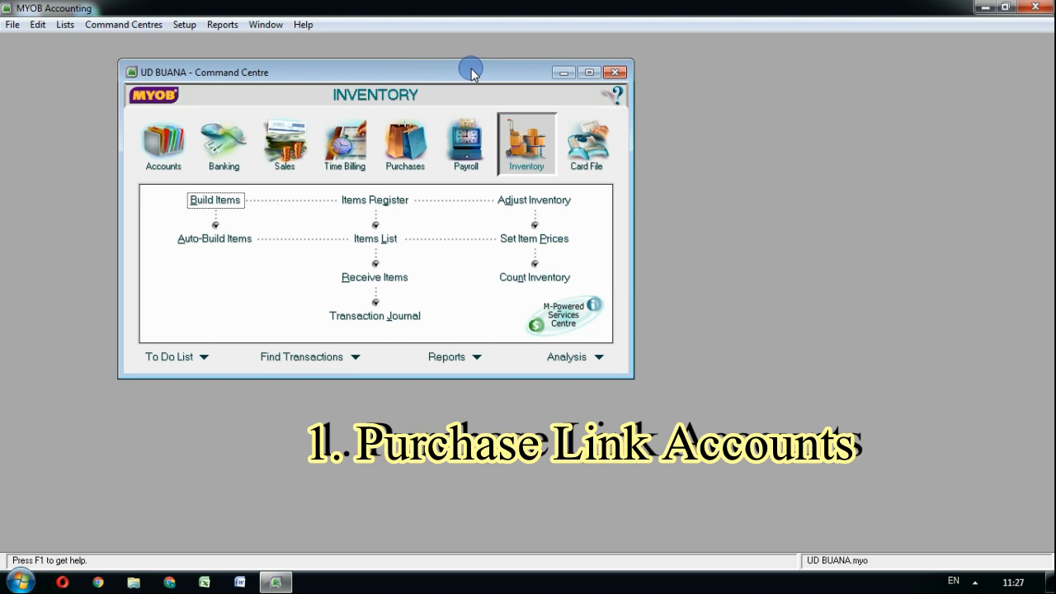
{"action": "left_click", "coordinate": [183, 24]}
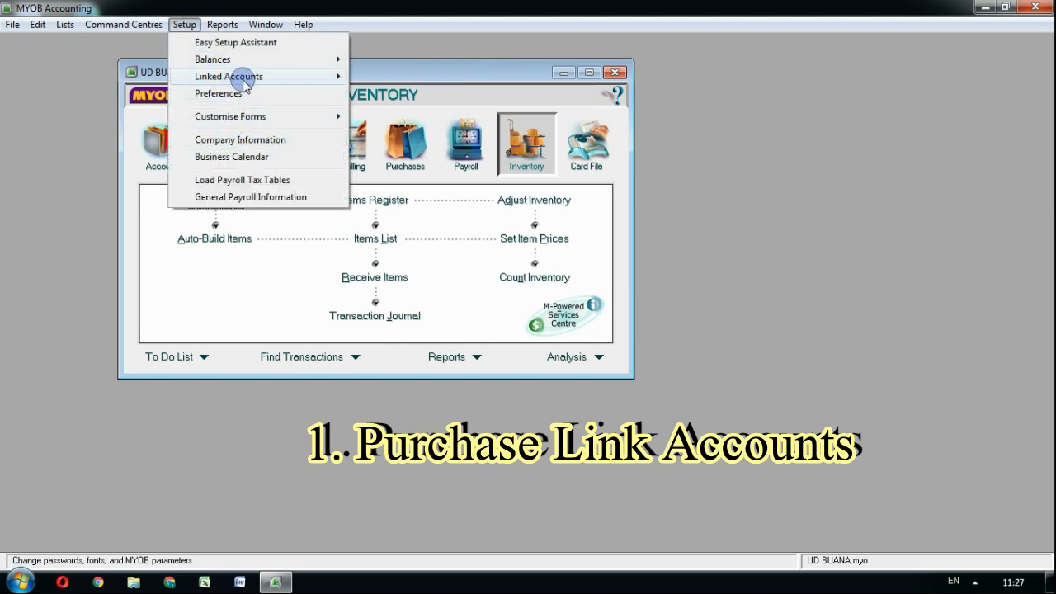
{"action": "mouse_move", "coordinate": [236, 76]}
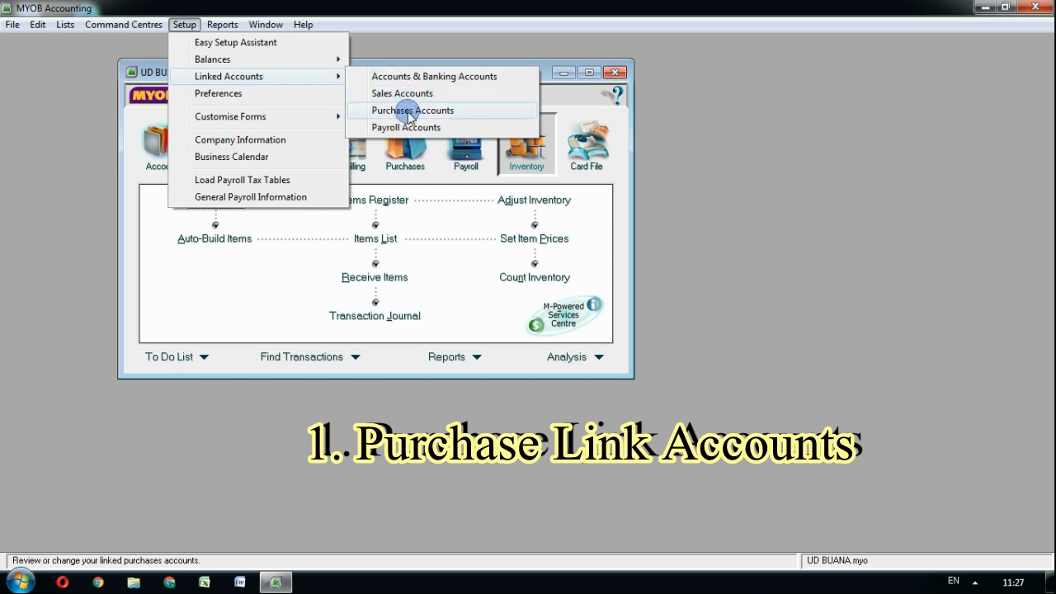
{"action": "left_click", "coordinate": [410, 112]}
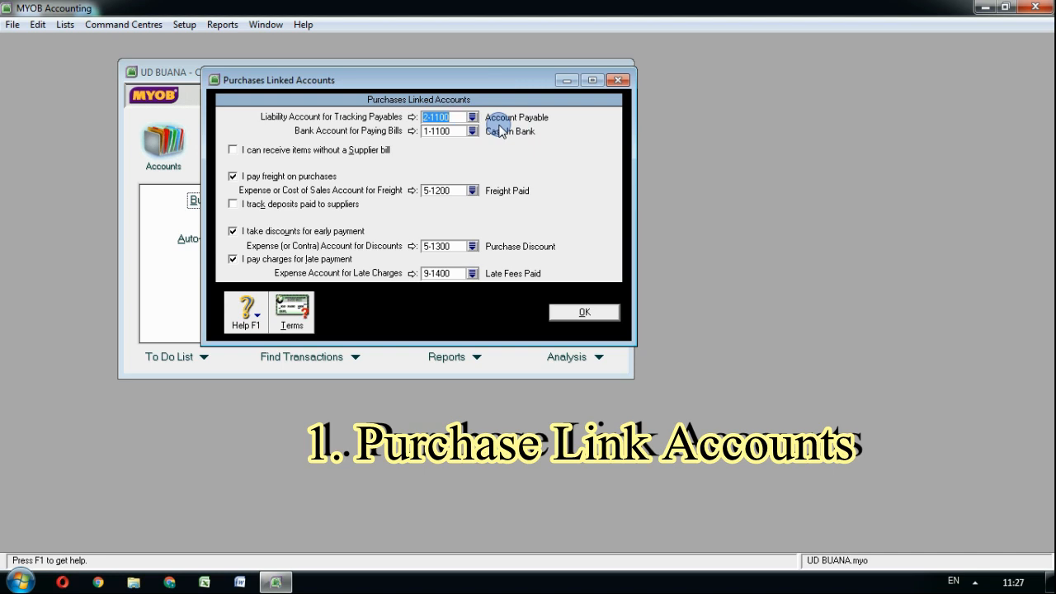
{"action": "left_click_drag", "start_coordinate": [486, 80], "coordinate": [508, 76]}
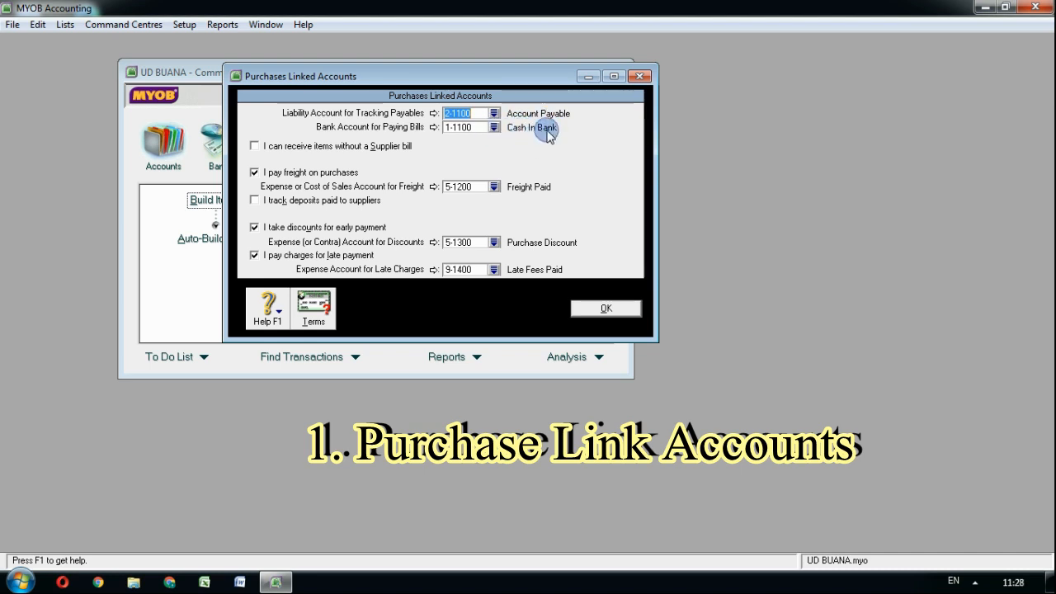
{"action": "left_click", "coordinate": [255, 173]}
{"action": "left_click", "coordinate": [255, 228]}
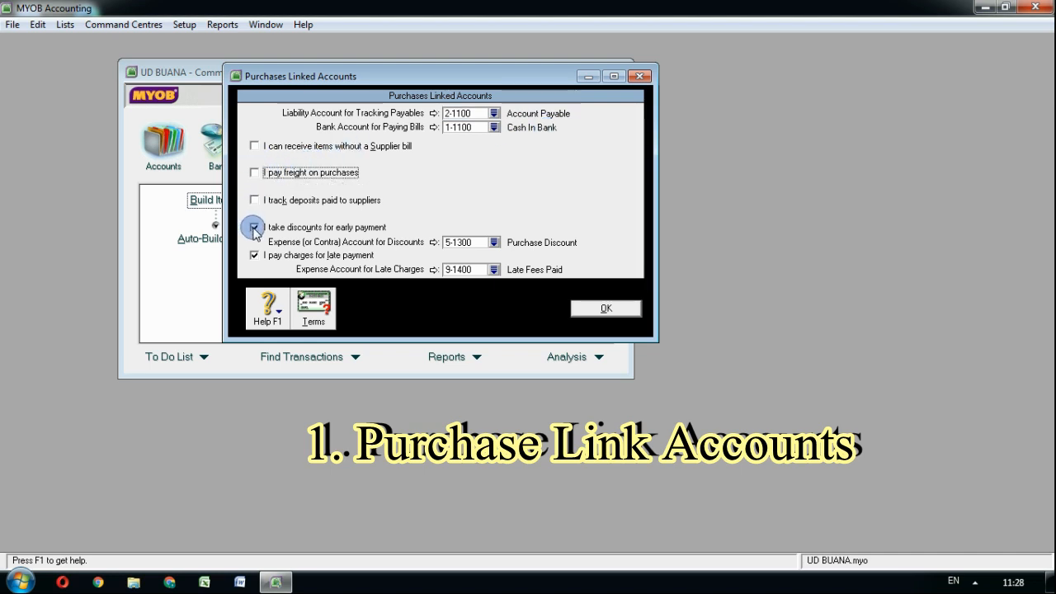
{"action": "left_click", "coordinate": [254, 256]}
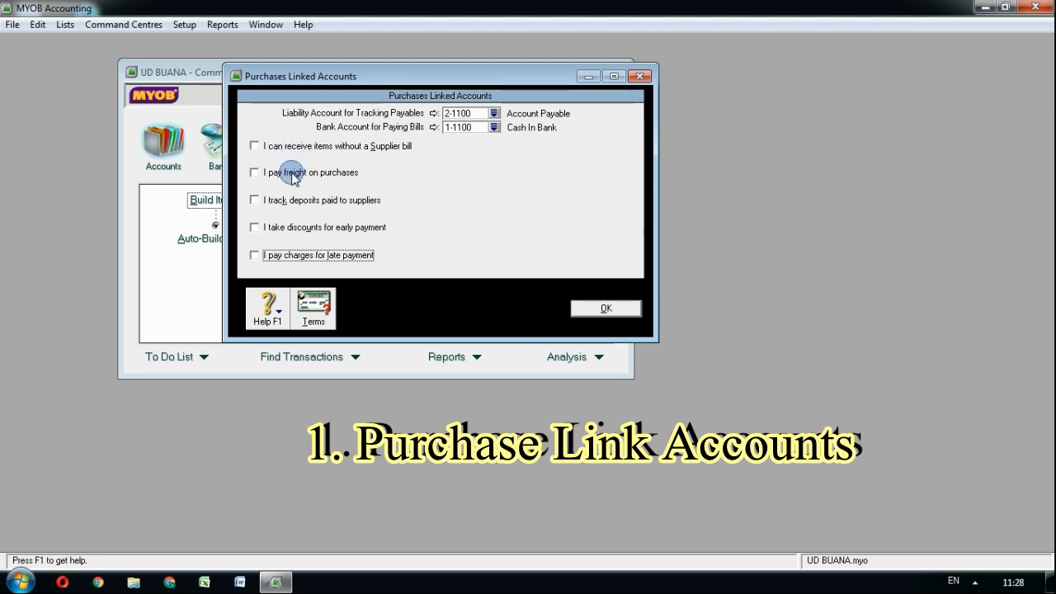
Enable paying freight on purchases and link it to account 5-1200 Freight Paid.
{"action": "left_click", "coordinate": [292, 175]}
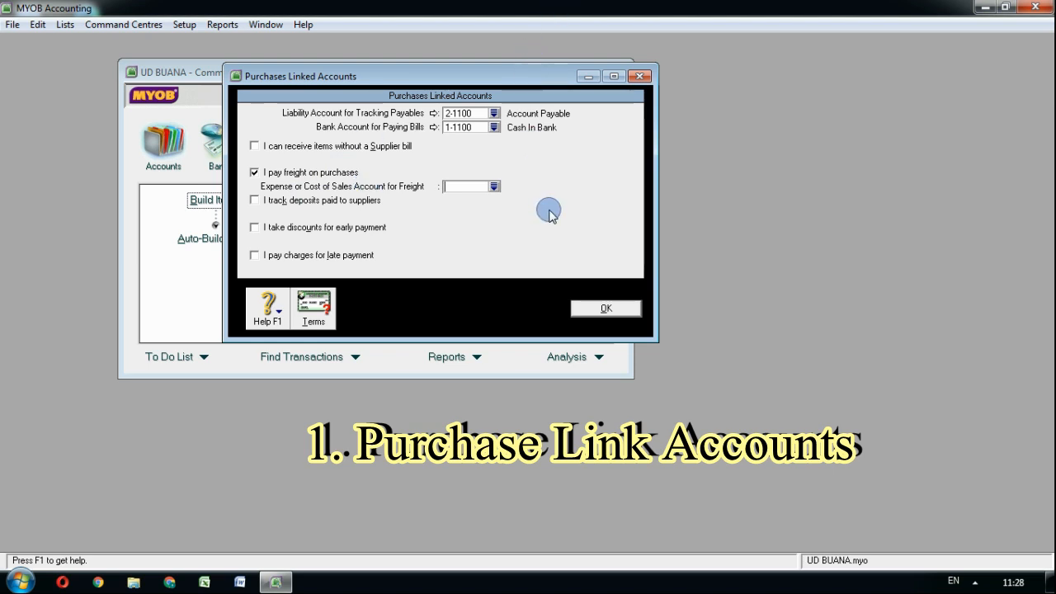
{"action": "left_click", "coordinate": [467, 187]}
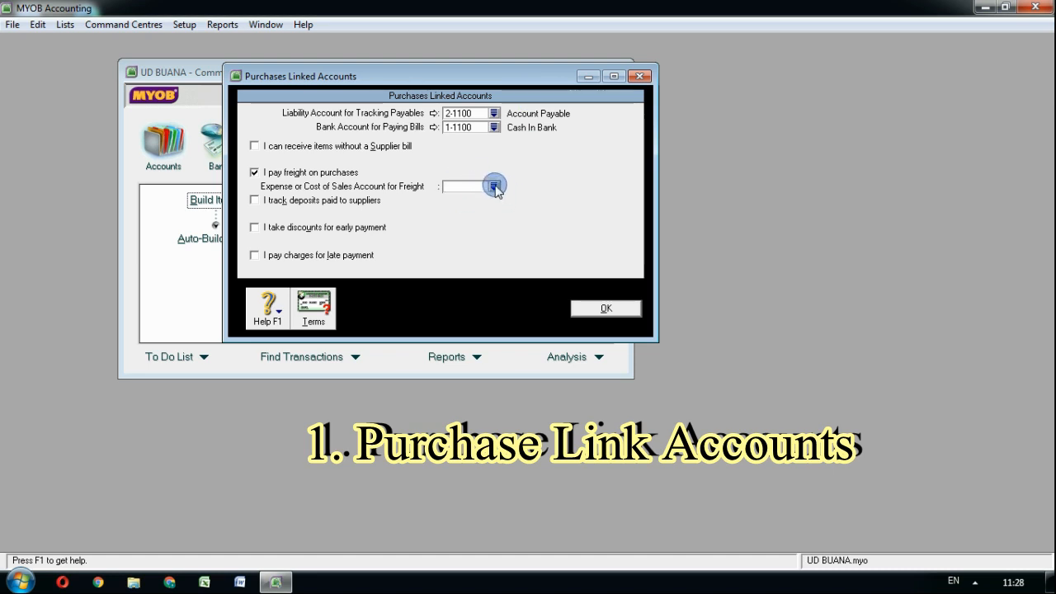
{"action": "left_click", "coordinate": [495, 188]}
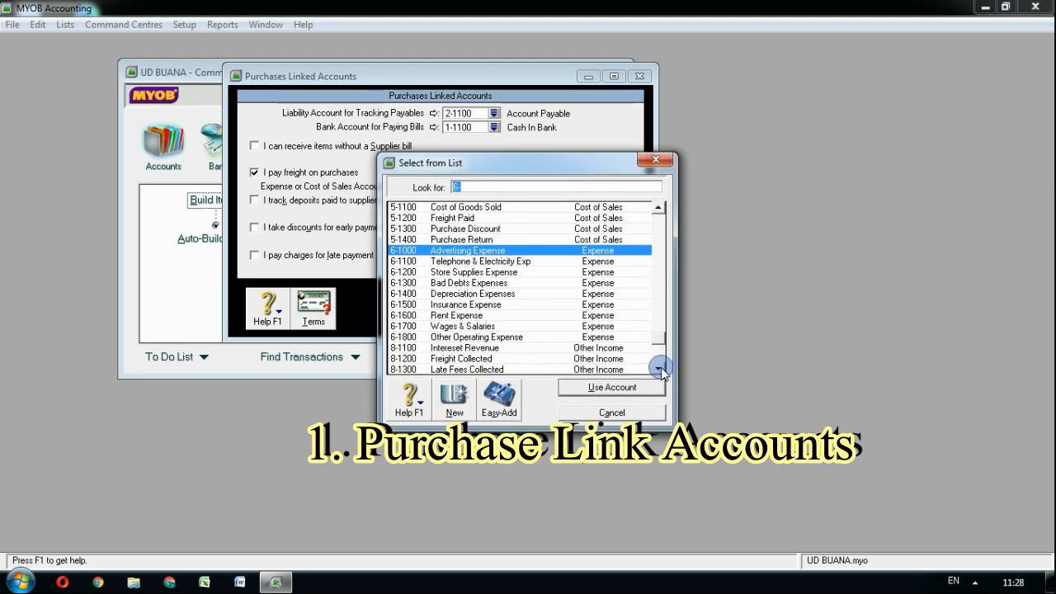
{"action": "left_click", "coordinate": [460, 220]}
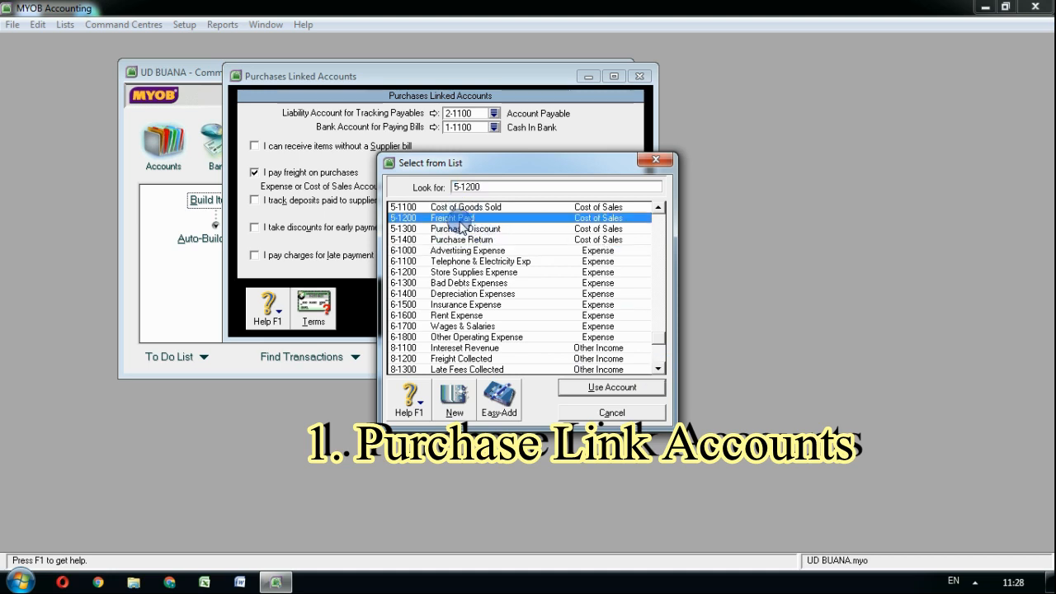
{"action": "left_click", "coordinate": [600, 388]}
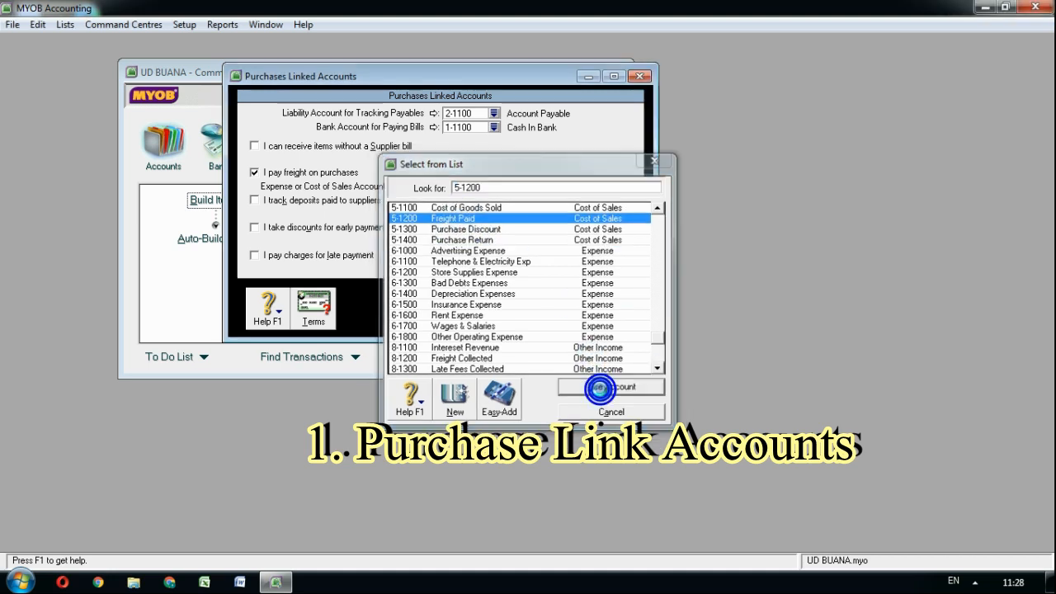
Enable taking discounts for early payment on purchases and link them to account 5-1300 Purchase Discount.
{"action": "left_click", "coordinate": [312, 237]}
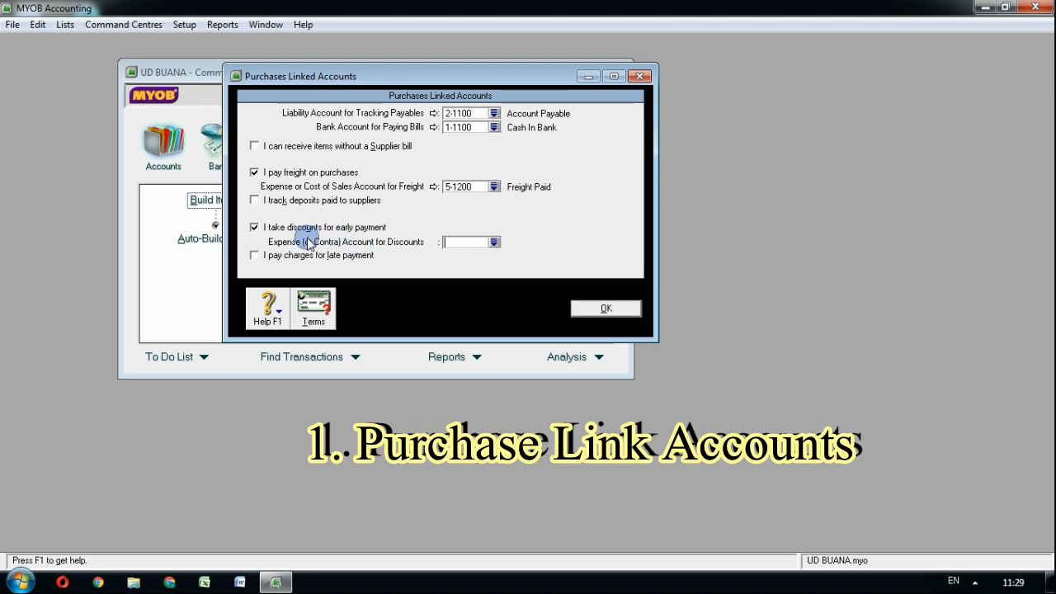
{"action": "left_click", "coordinate": [494, 243]}
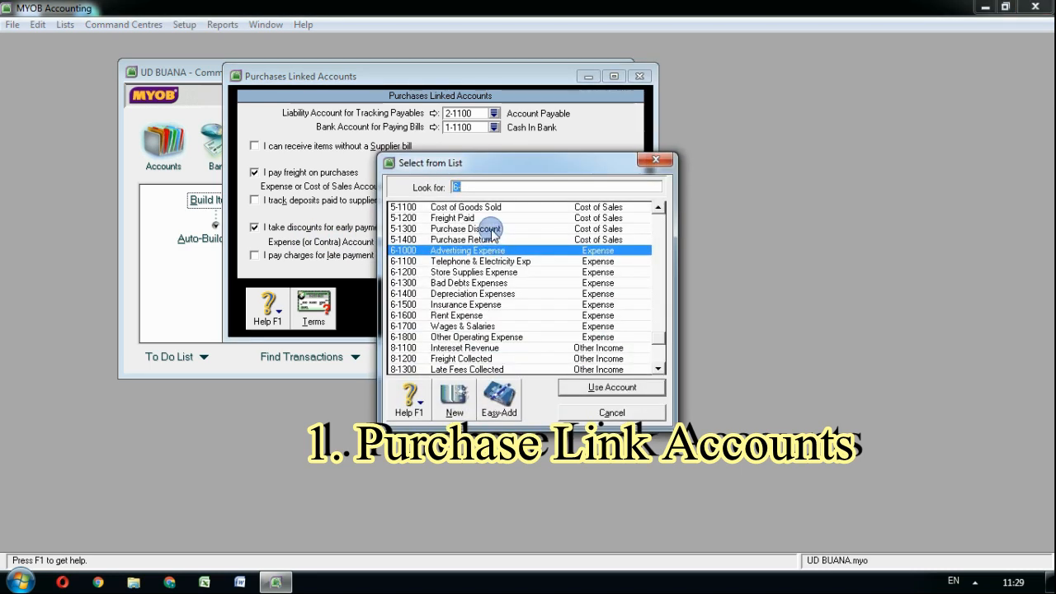
{"action": "left_click", "coordinate": [486, 228]}
{"action": "left_click_drag", "start_coordinate": [478, 171], "coordinate": [590, 128]}
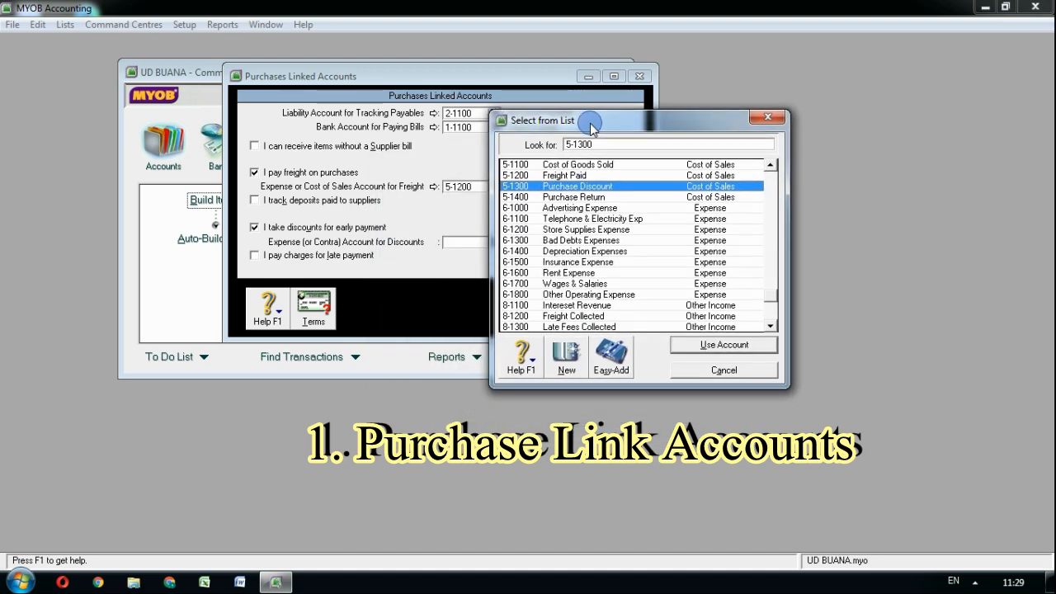
{"action": "left_click", "coordinate": [725, 347]}
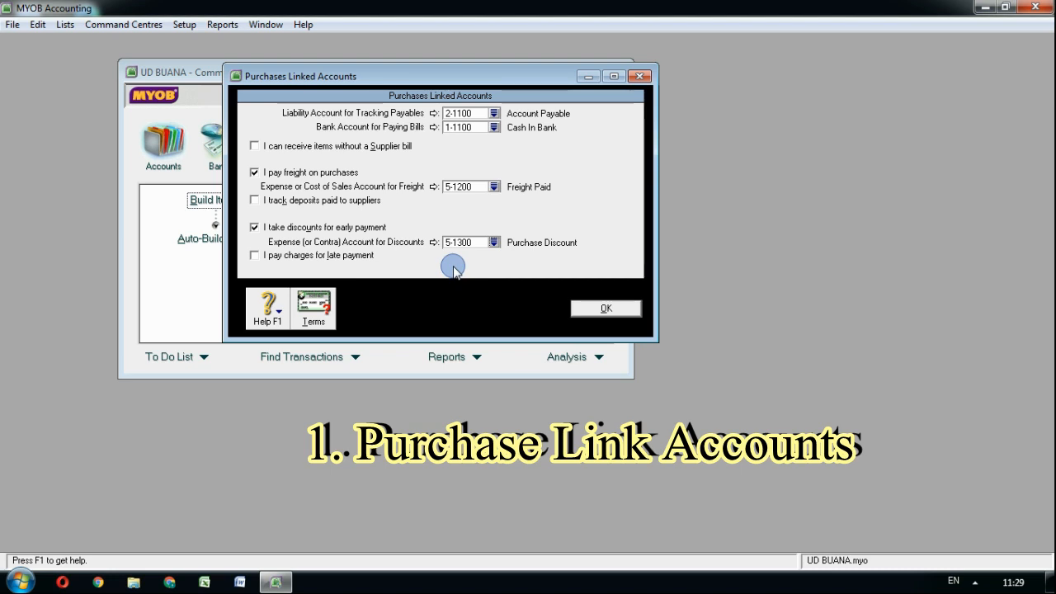
Enable paying charges for late payment on purchases and set their expense account to 9-1400 Late Fees Paid.
{"action": "left_click", "coordinate": [255, 255]}
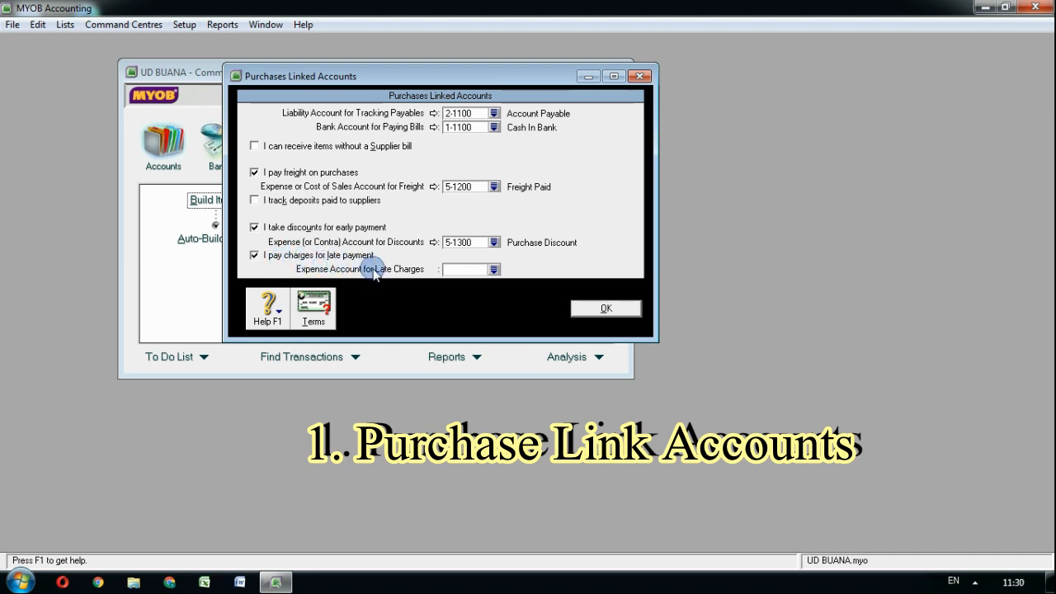
{"action": "left_click", "coordinate": [471, 272]}
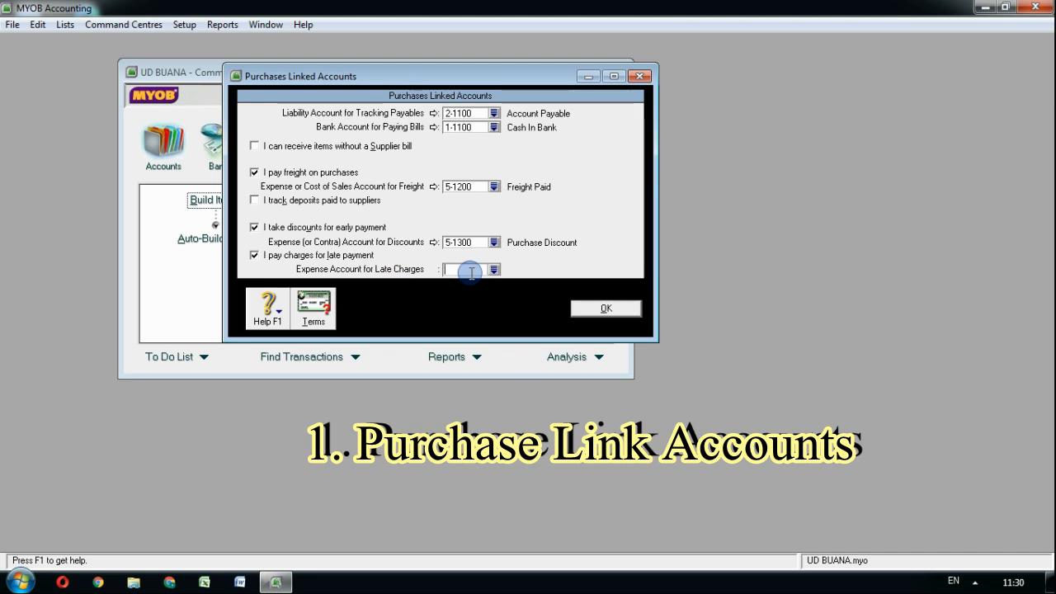
{"action": "left_click", "coordinate": [493, 270]}
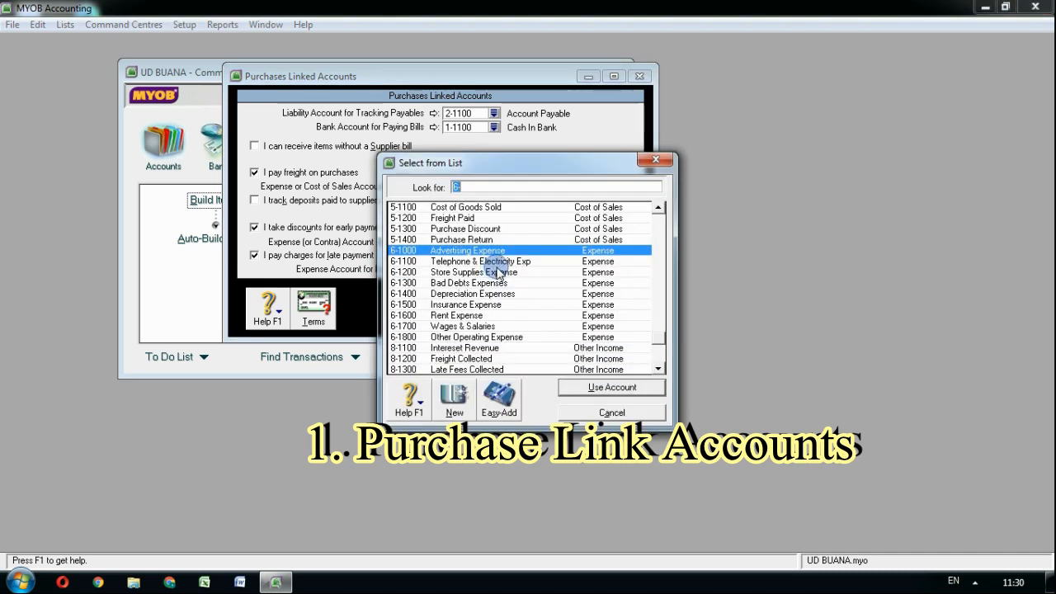
{"action": "left_click", "coordinate": [657, 371]}
{"action": "scroll", "coordinate": [658, 370], "scroll_direction": "down", "scroll_amount": 1}
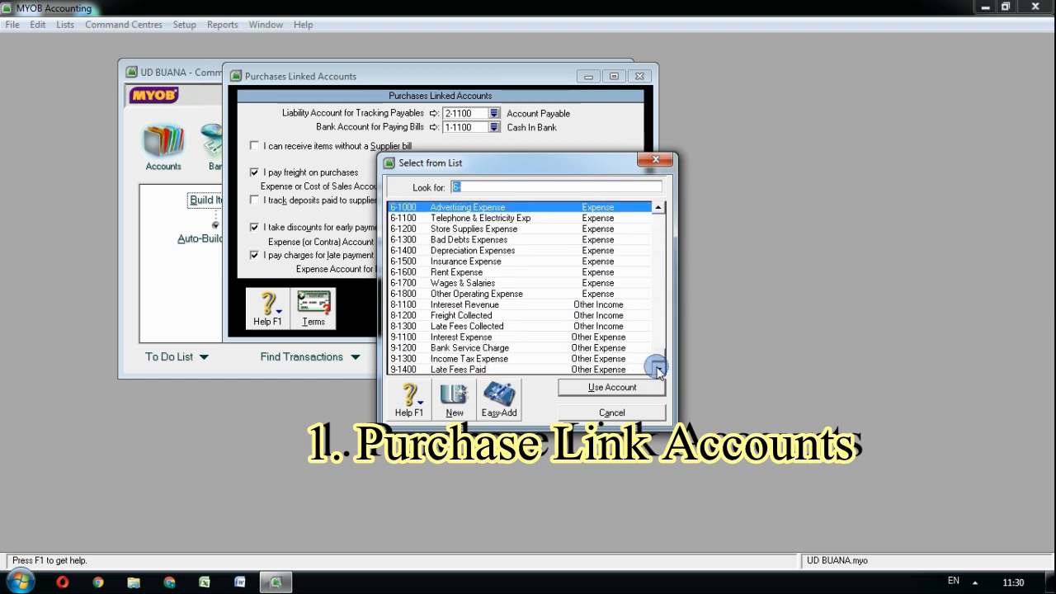
{"action": "left_click", "coordinate": [433, 370]}
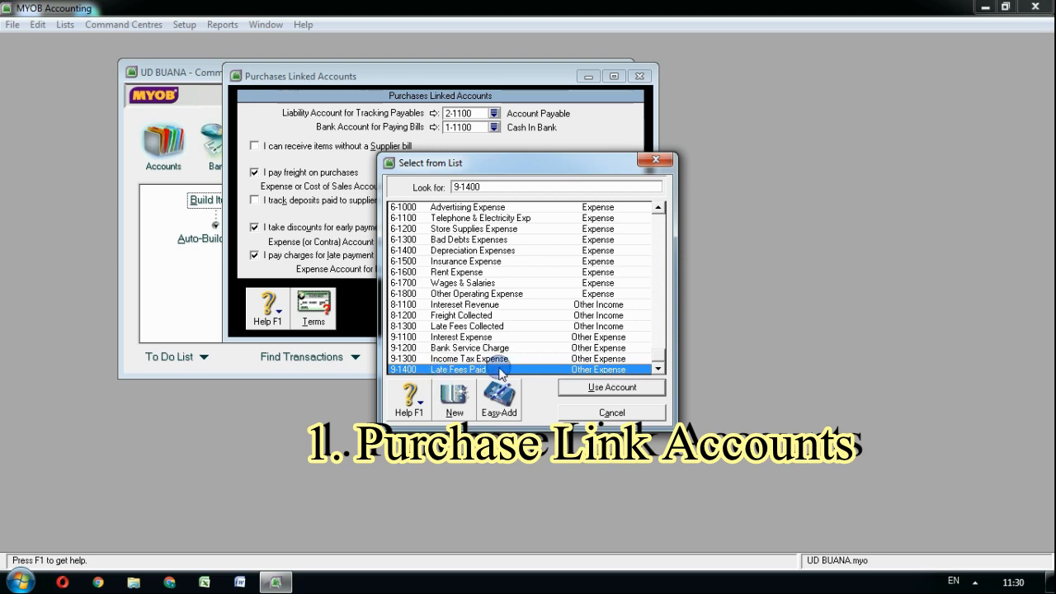
{"action": "left_click", "coordinate": [588, 389]}
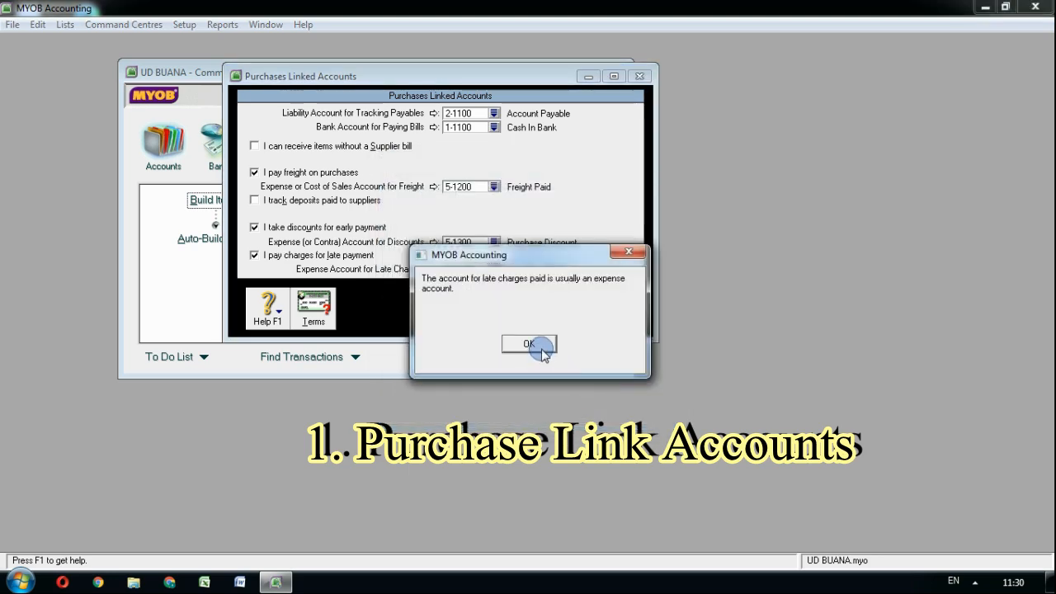
{"action": "left_click", "coordinate": [533, 344]}
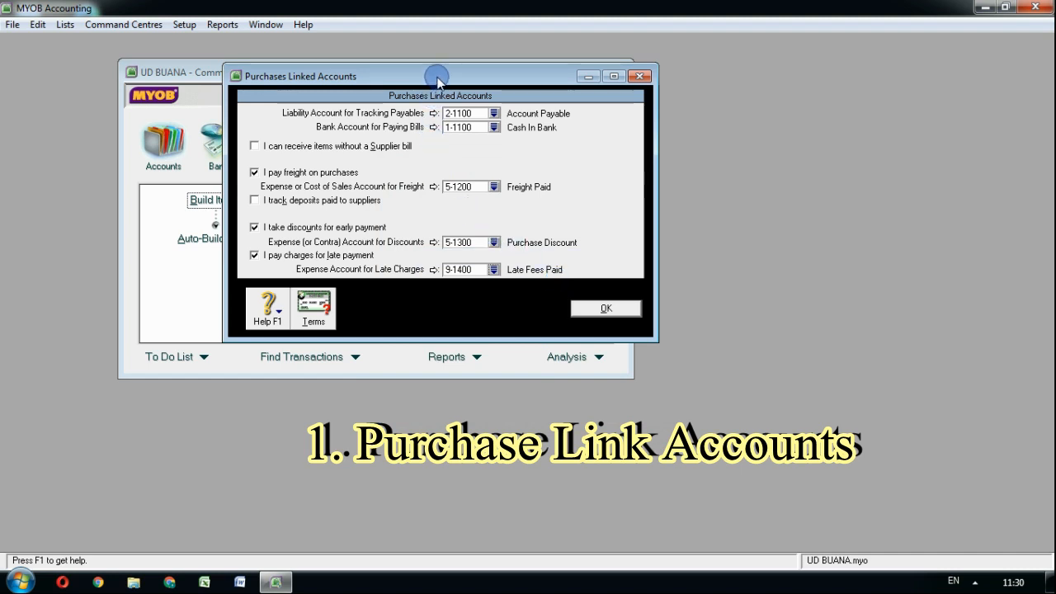
Open the default supplier credit terms and set the payment due option to In a Given # of Days.
{"action": "left_click_drag", "start_coordinate": [437, 76], "coordinate": [527, 121]}
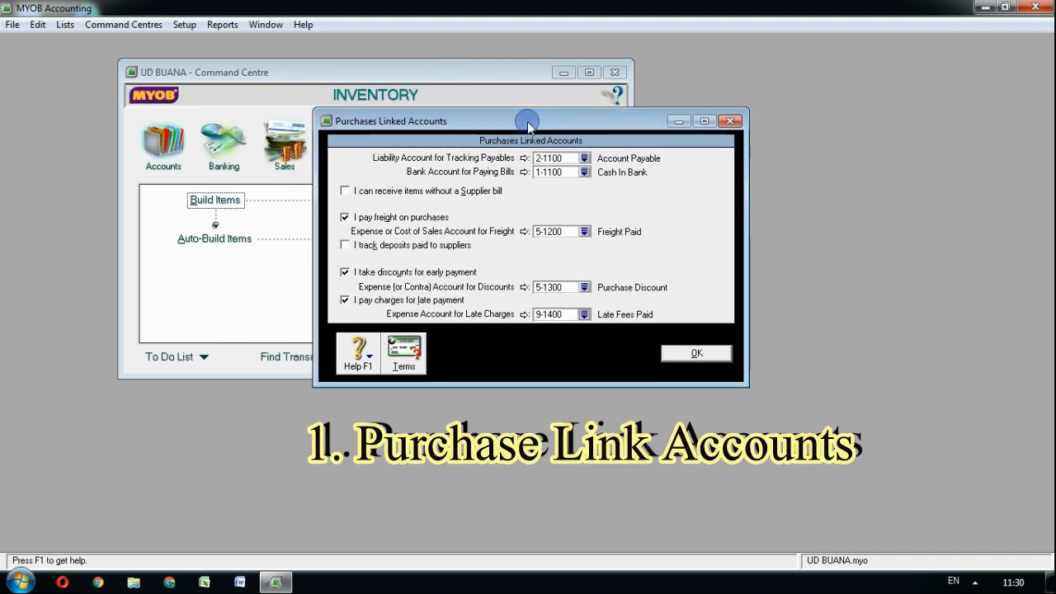
{"action": "left_click_drag", "start_coordinate": [499, 130], "coordinate": [566, 95]}
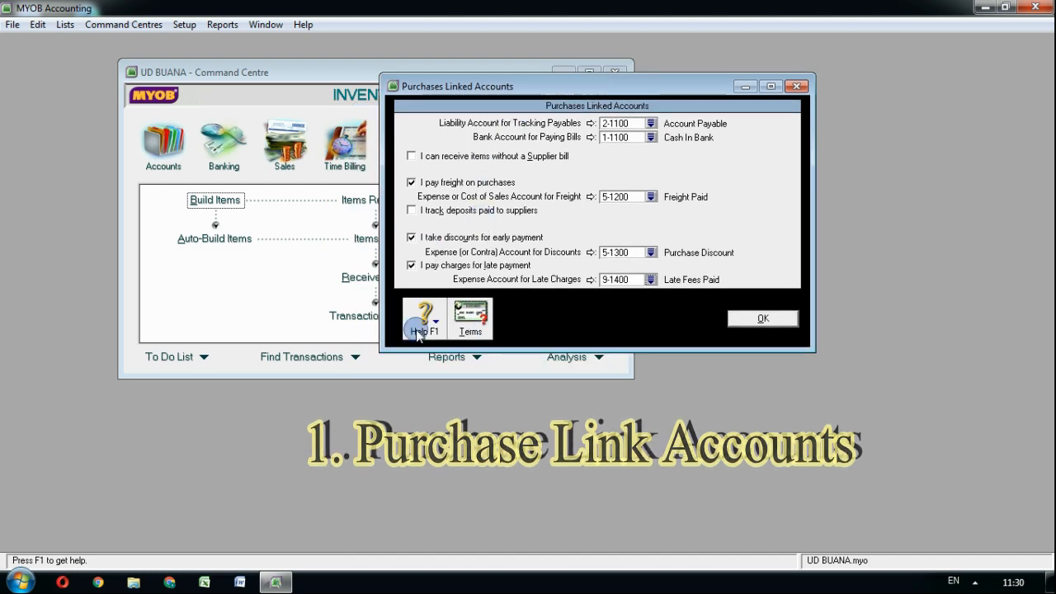
{"action": "left_click_drag", "start_coordinate": [493, 88], "coordinate": [528, 69]}
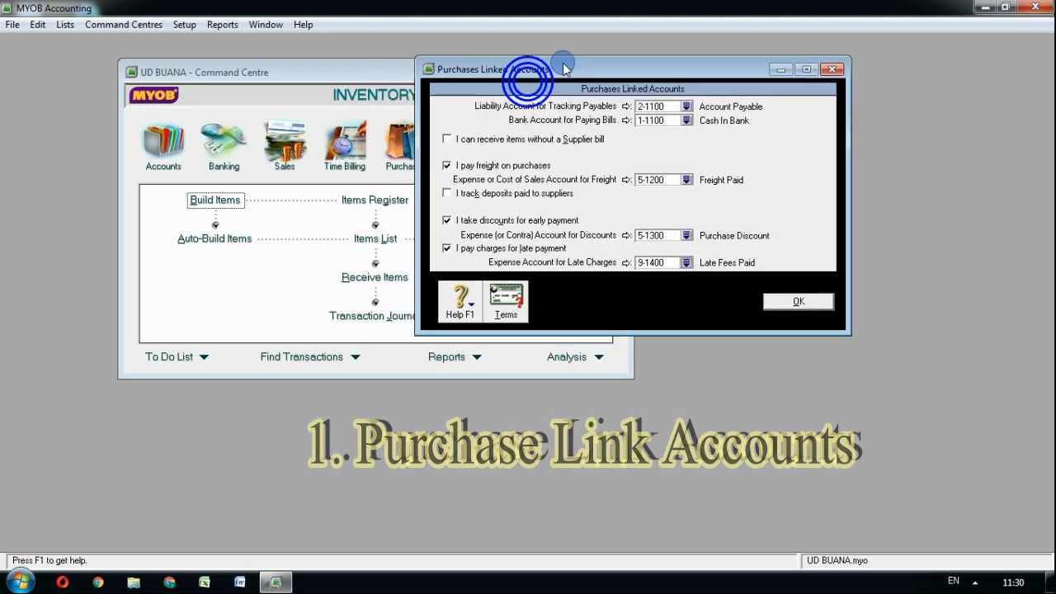
{"action": "left_click", "coordinate": [508, 305]}
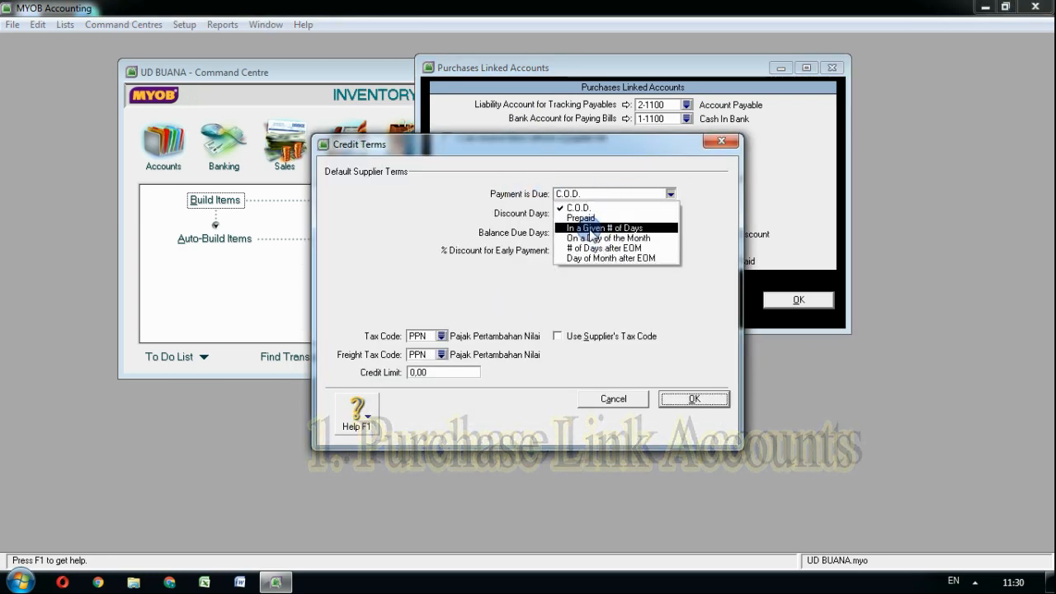
{"action": "left_click", "coordinate": [592, 228]}
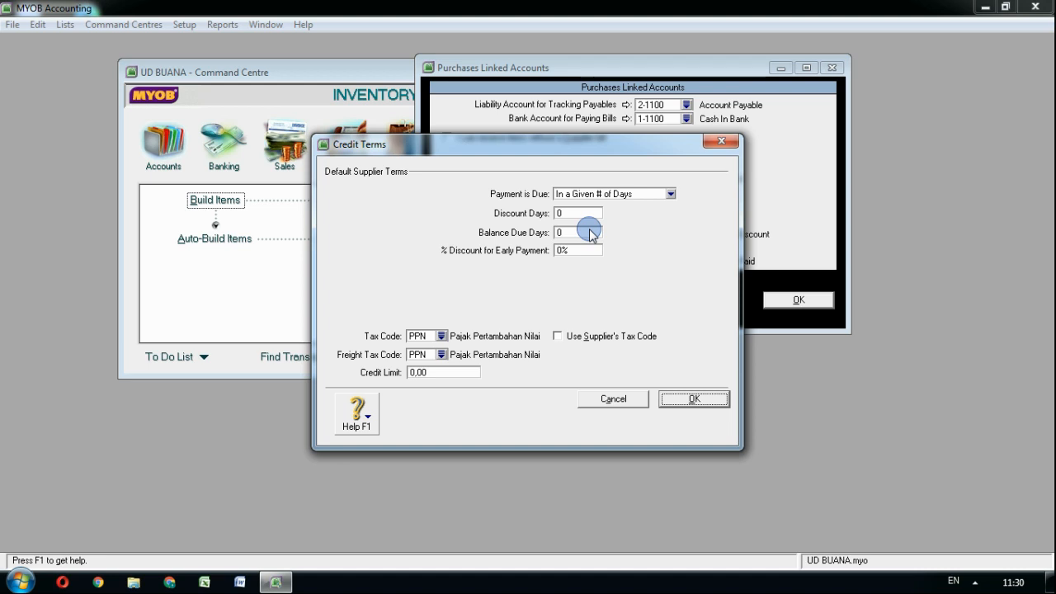
Set the supplier terms to 10 discount days, 30 balance due days and a 2% early payment discount, and save them.
{"action": "left_click_drag", "start_coordinate": [566, 145], "coordinate": [567, 185]}
{"action": "left_click", "coordinate": [577, 253]}
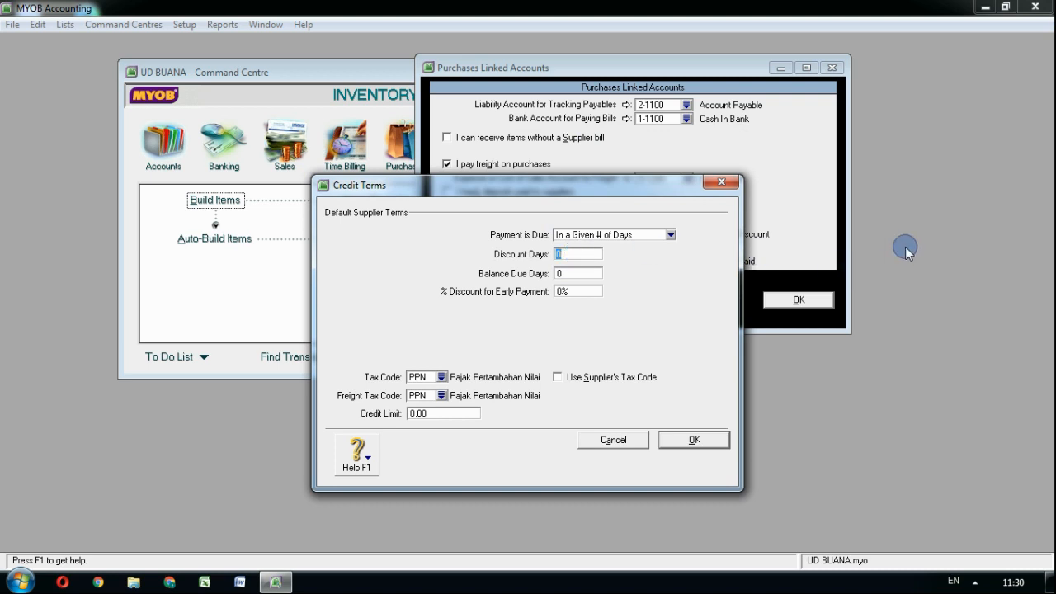
{"action": "type", "text": "10"}
{"action": "left_click", "coordinate": [577, 273]}
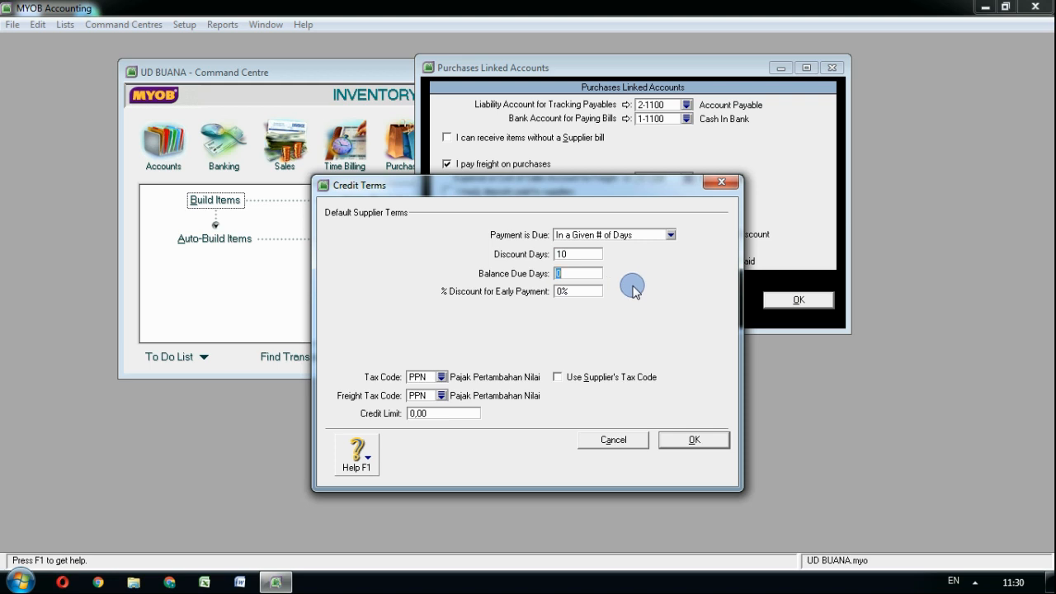
{"action": "type", "text": "30"}
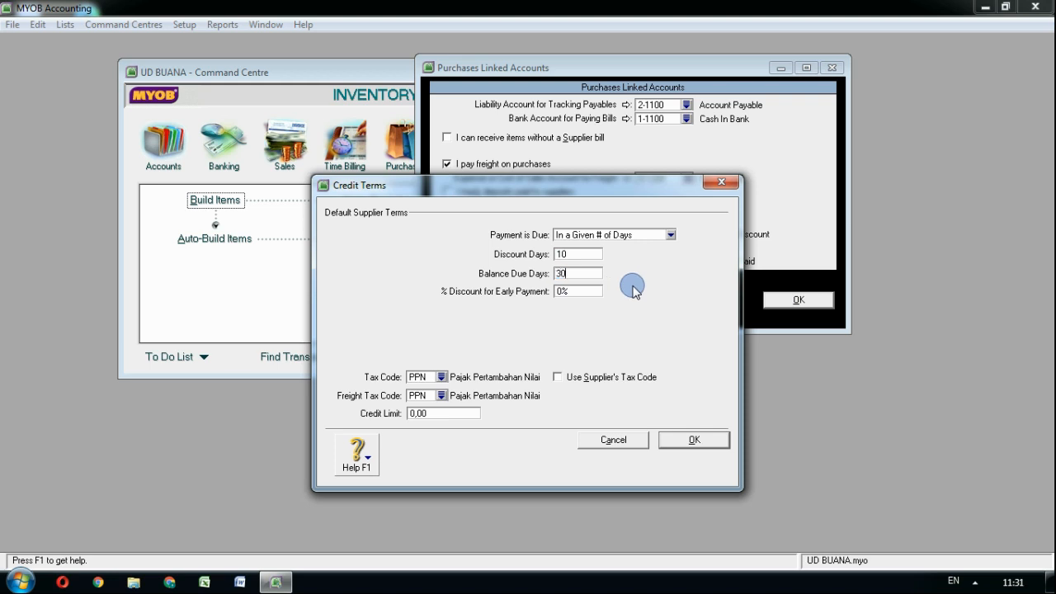
{"action": "left_click", "coordinate": [569, 291]}
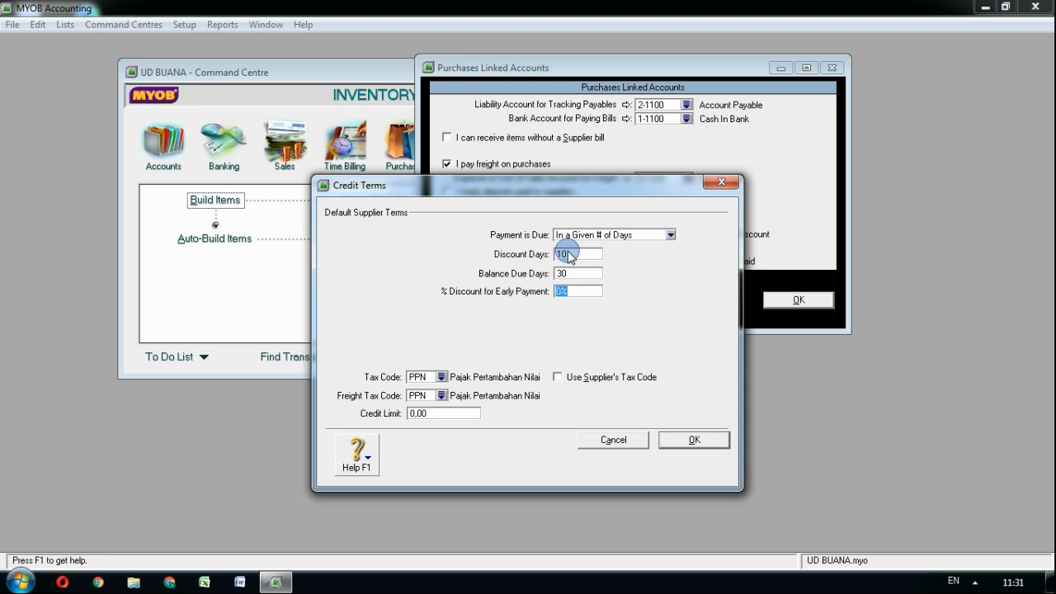
{"action": "key", "text": "Return"}
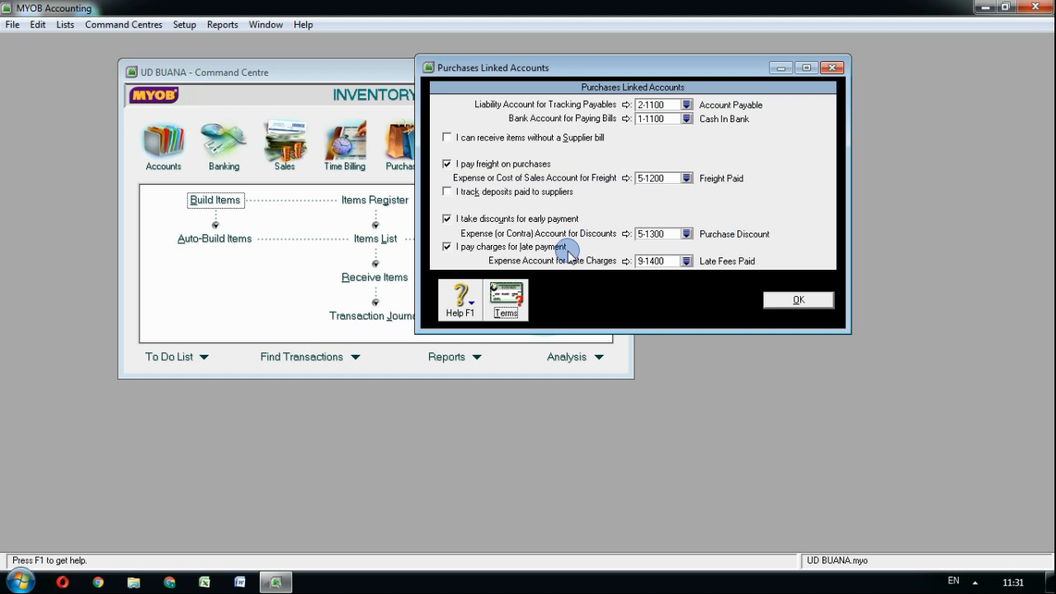
Set the freight tax code in the default supplier credit terms to N-T (Not Reportable) and save the terms.
{"action": "left_click", "coordinate": [506, 297]}
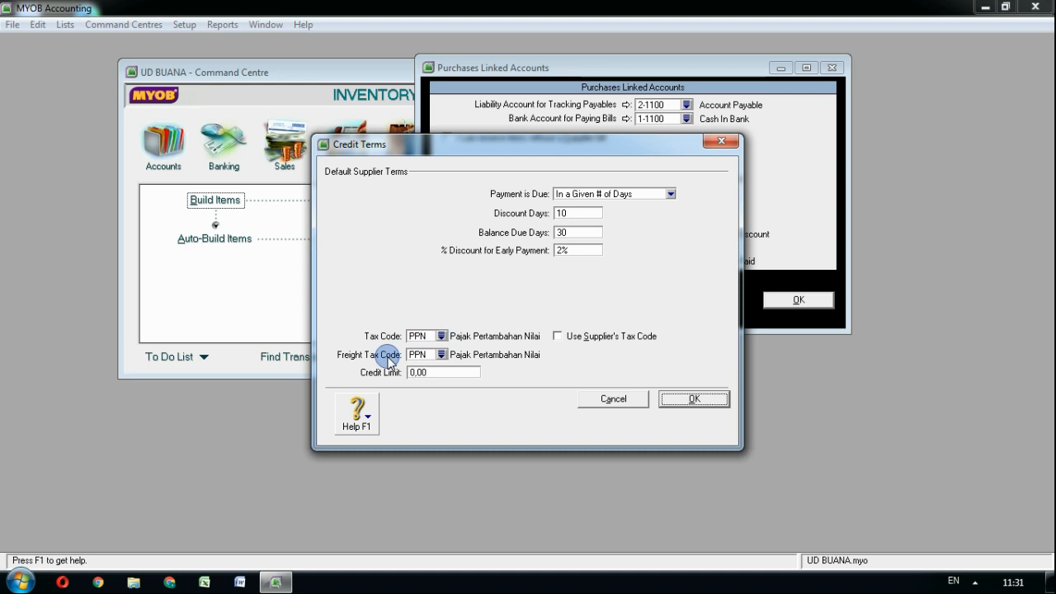
{"action": "left_click", "coordinate": [442, 355]}
{"action": "left_click", "coordinate": [450, 207]}
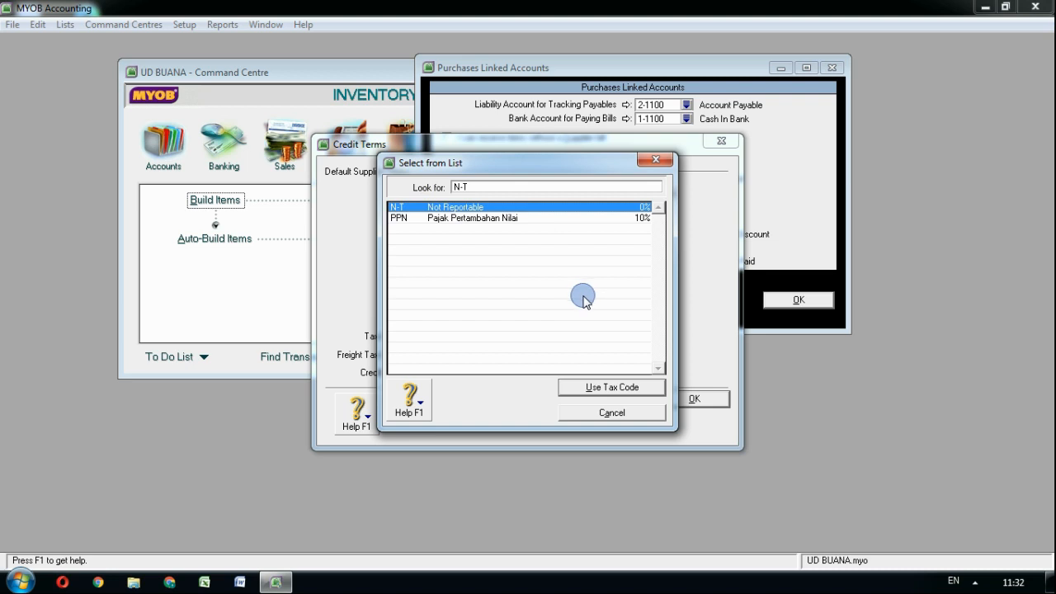
{"action": "left_click", "coordinate": [611, 388]}
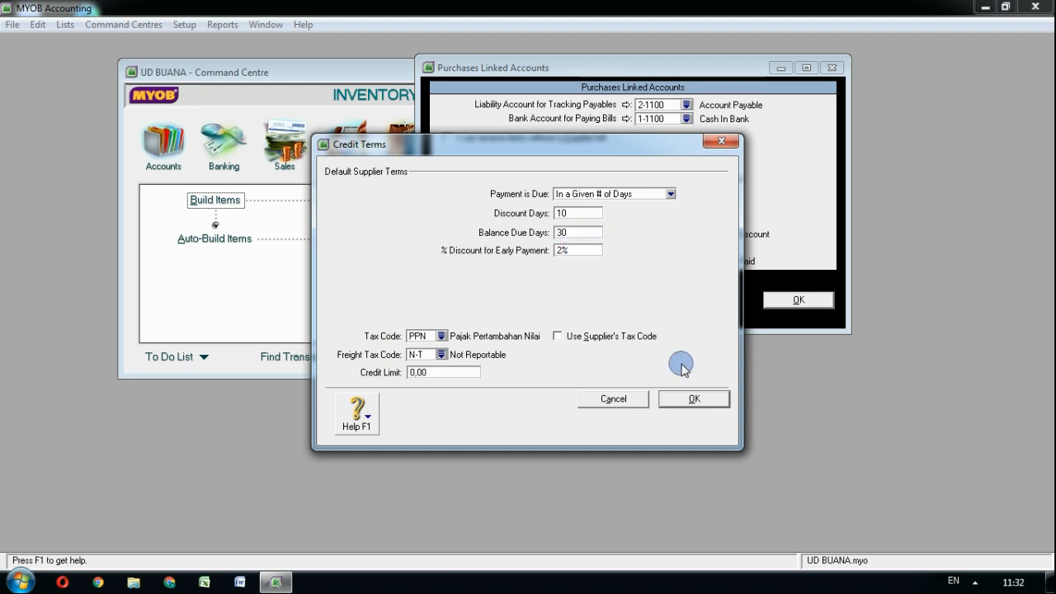
{"action": "left_click", "coordinate": [689, 398]}
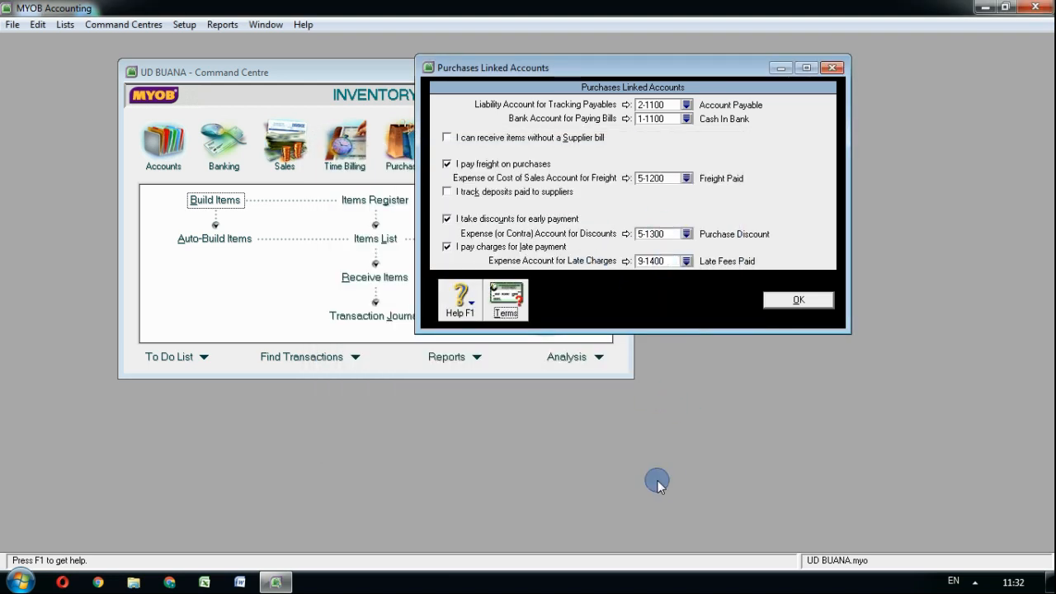
Reopen the default supplier credit terms to check the due days, discount and tax codes, and close them.
{"action": "left_click", "coordinate": [506, 310]}
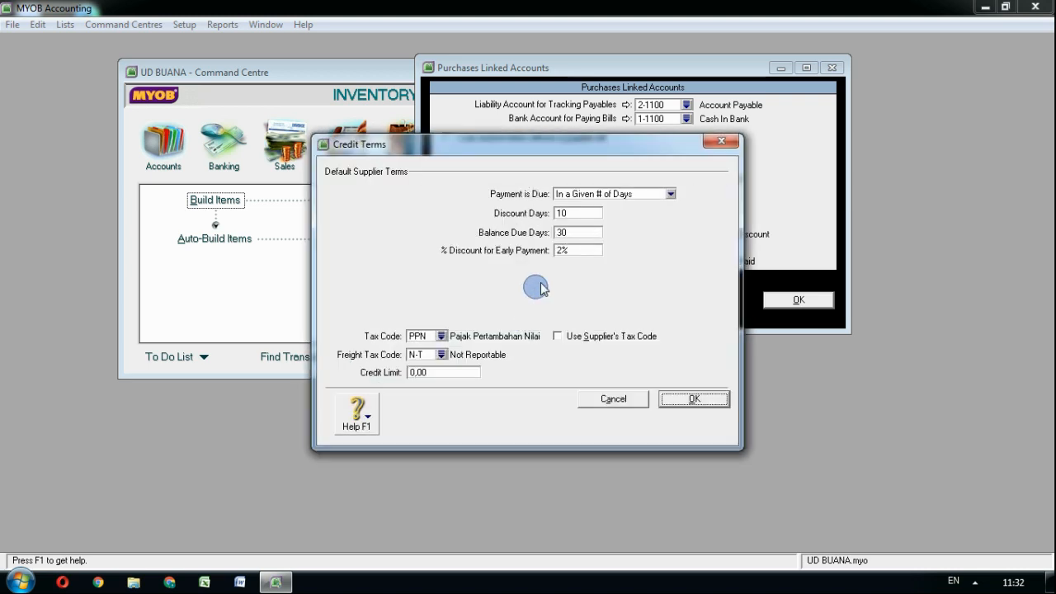
{"action": "left_click_drag", "start_coordinate": [579, 145], "coordinate": [602, 214]}
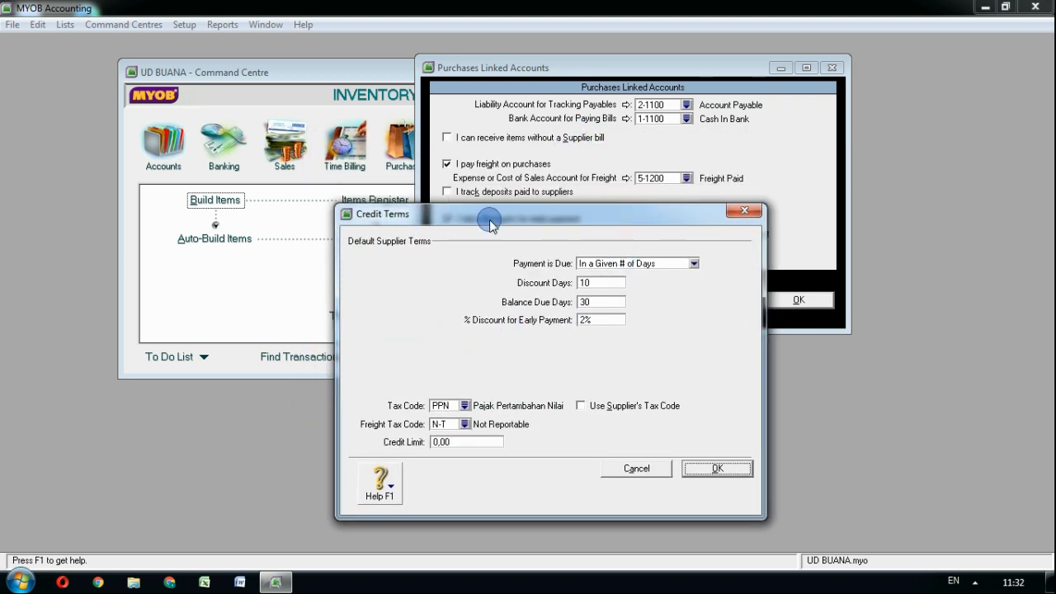
{"action": "left_click_drag", "start_coordinate": [485, 222], "coordinate": [463, 209]}
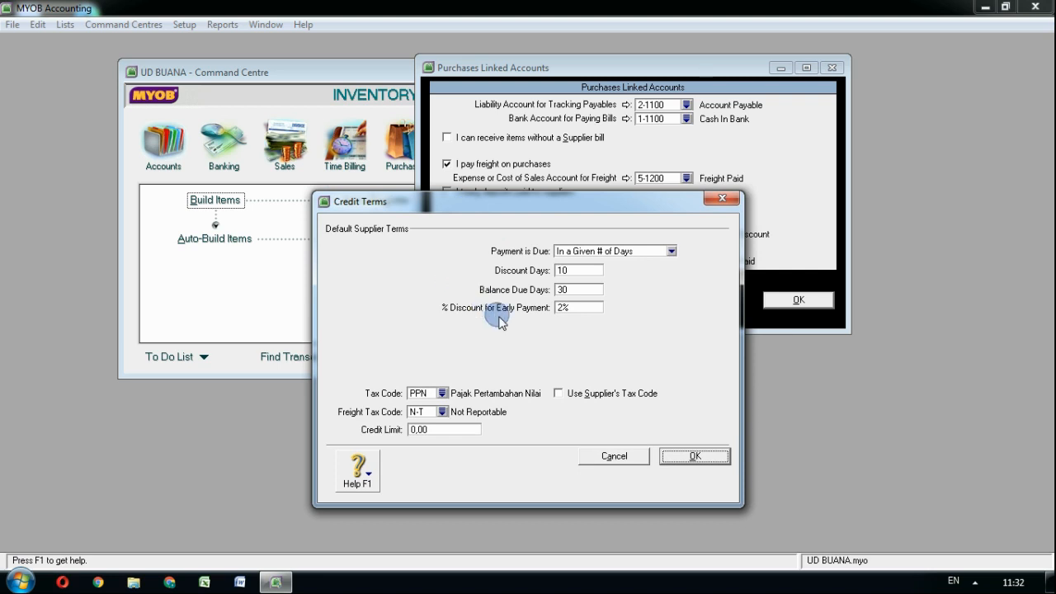
{"action": "left_click_drag", "start_coordinate": [549, 202], "coordinate": [526, 130]}
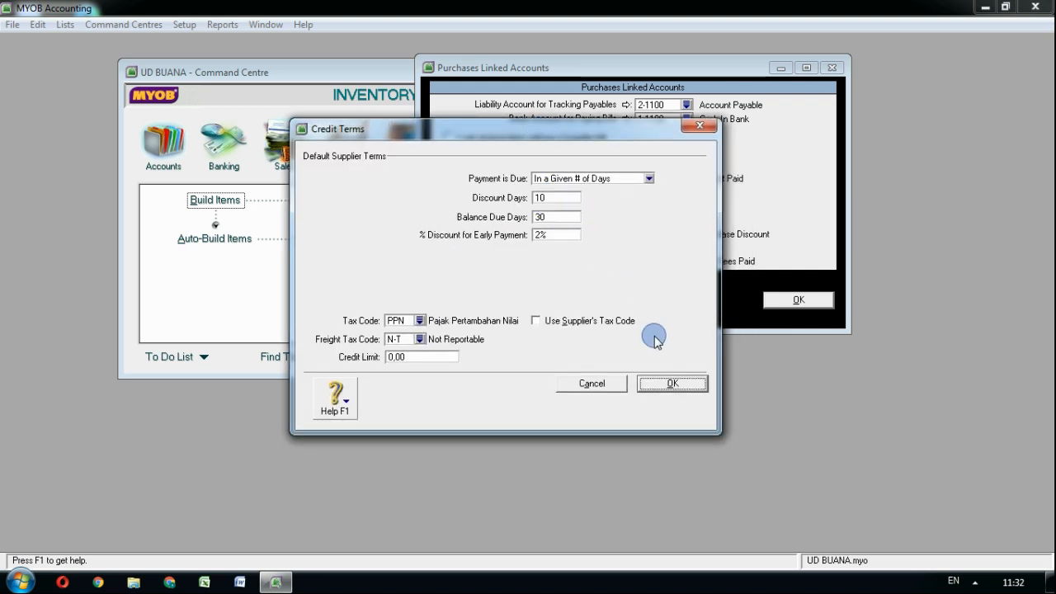
{"action": "left_click", "coordinate": [672, 383]}
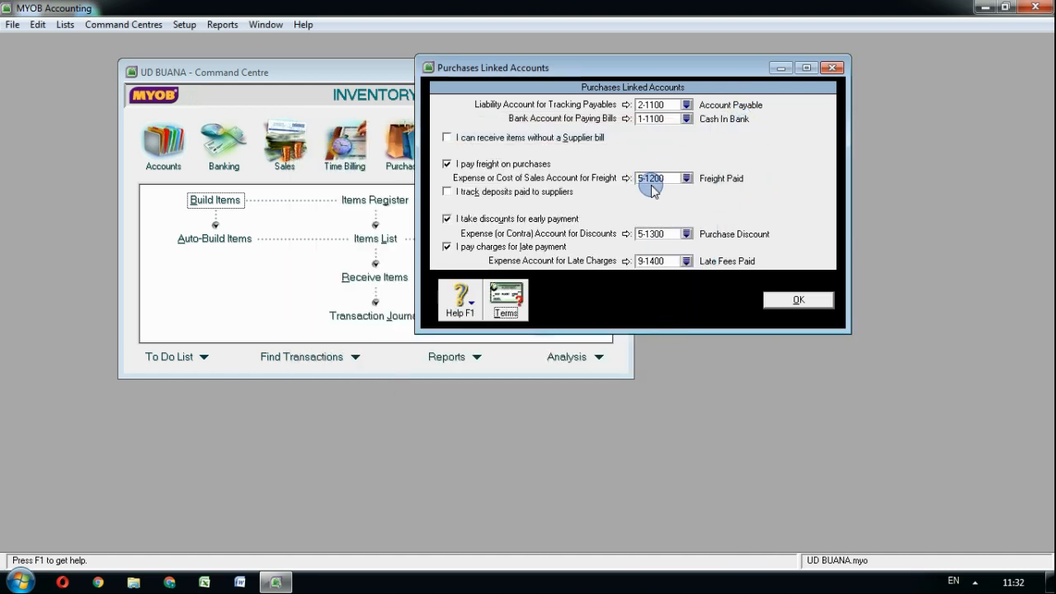
Confirm the purchases linked accounts setup and return to the Command Centre.
{"action": "left_click_drag", "start_coordinate": [605, 68], "coordinate": [616, 66]}
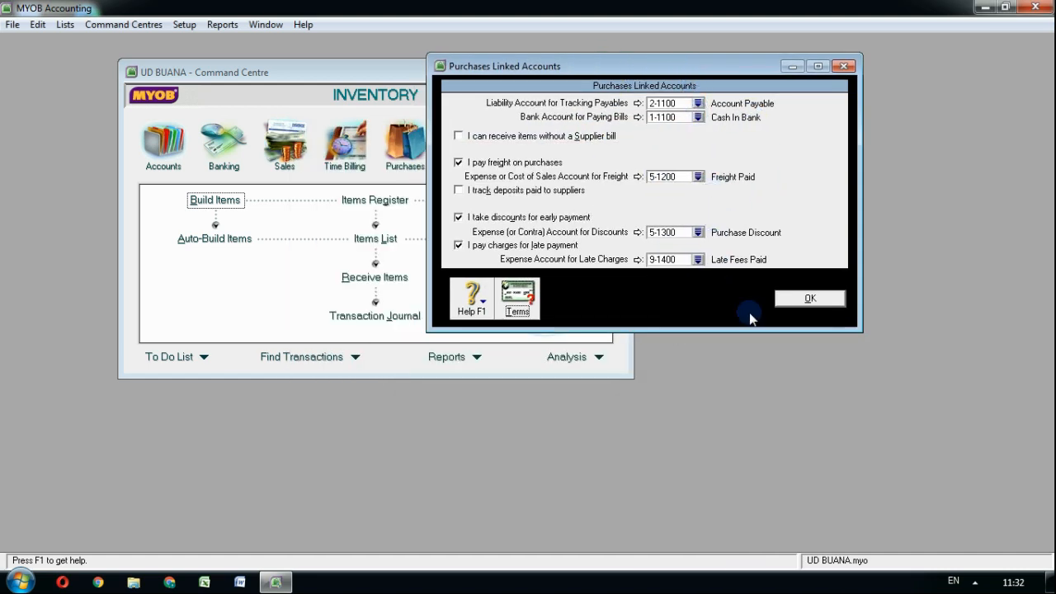
{"action": "left_click", "coordinate": [805, 299]}
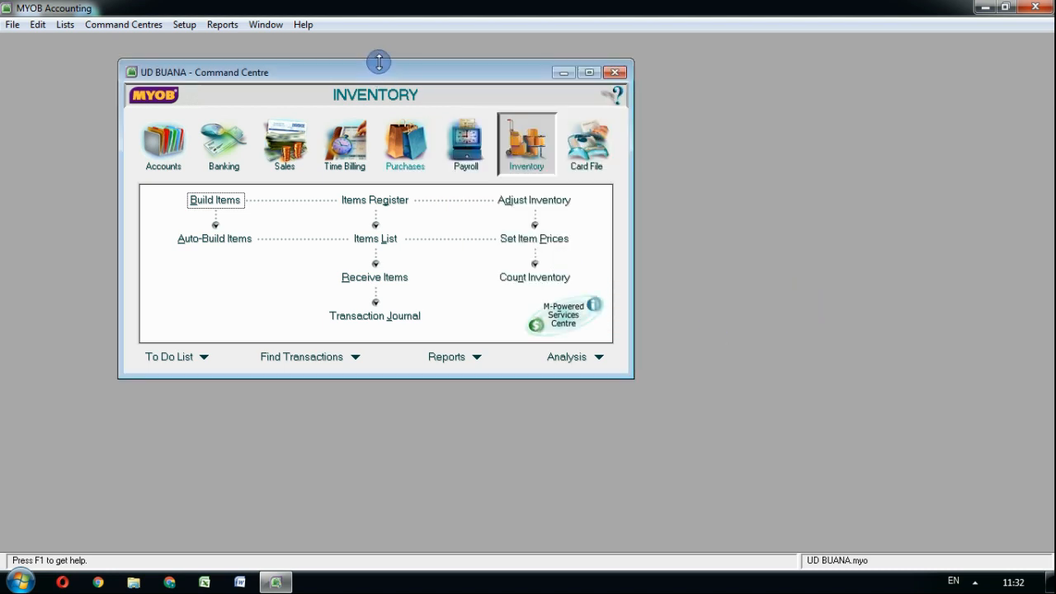
{"action": "left_click_drag", "start_coordinate": [405, 75], "coordinate": [523, 87]}
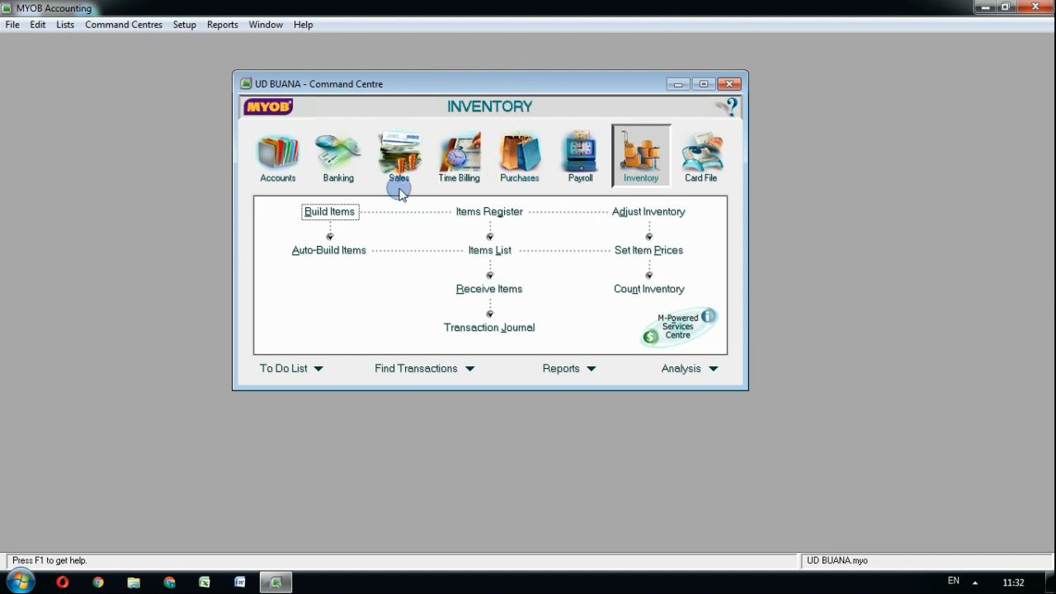
Open the sales linked accounts to review the receivables, freight, discount and late charge links, and close them.
{"action": "left_click", "coordinate": [186, 26]}
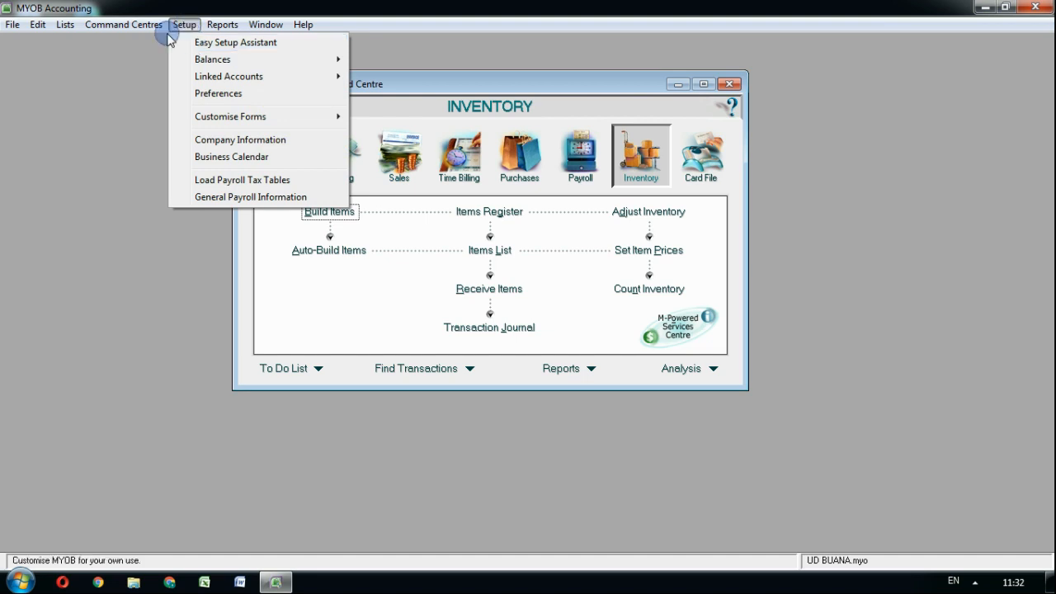
{"action": "left_click", "coordinate": [176, 22]}
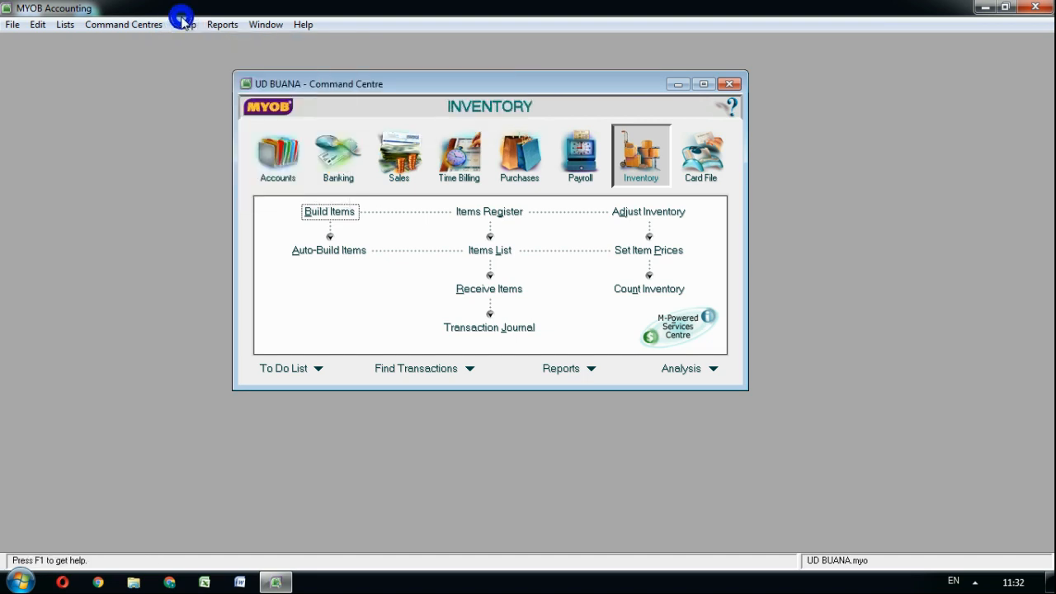
{"action": "left_click", "coordinate": [180, 24]}
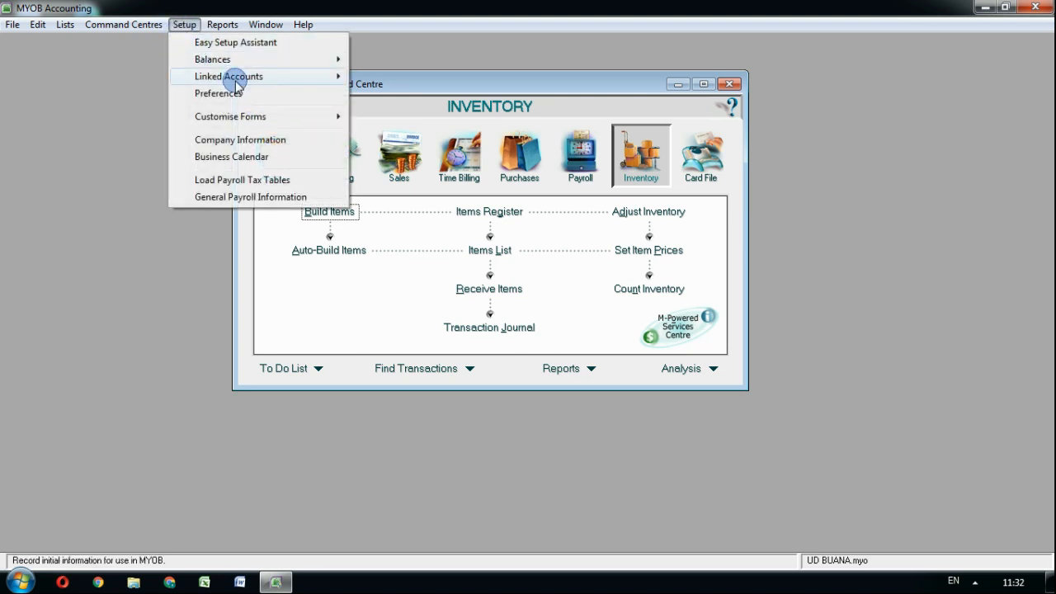
{"action": "mouse_move", "coordinate": [236, 76]}
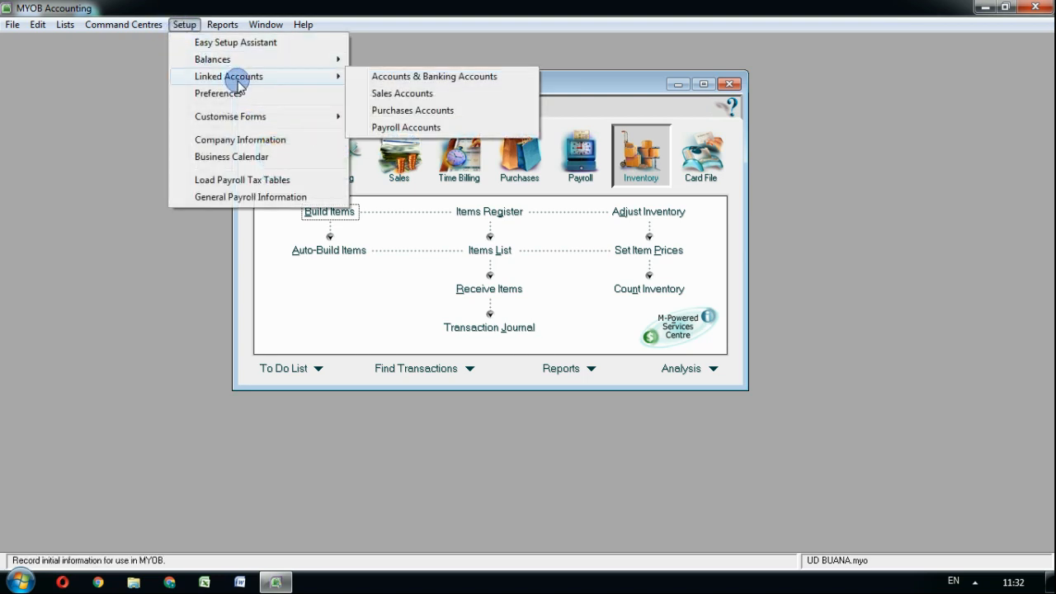
{"action": "left_click", "coordinate": [379, 93]}
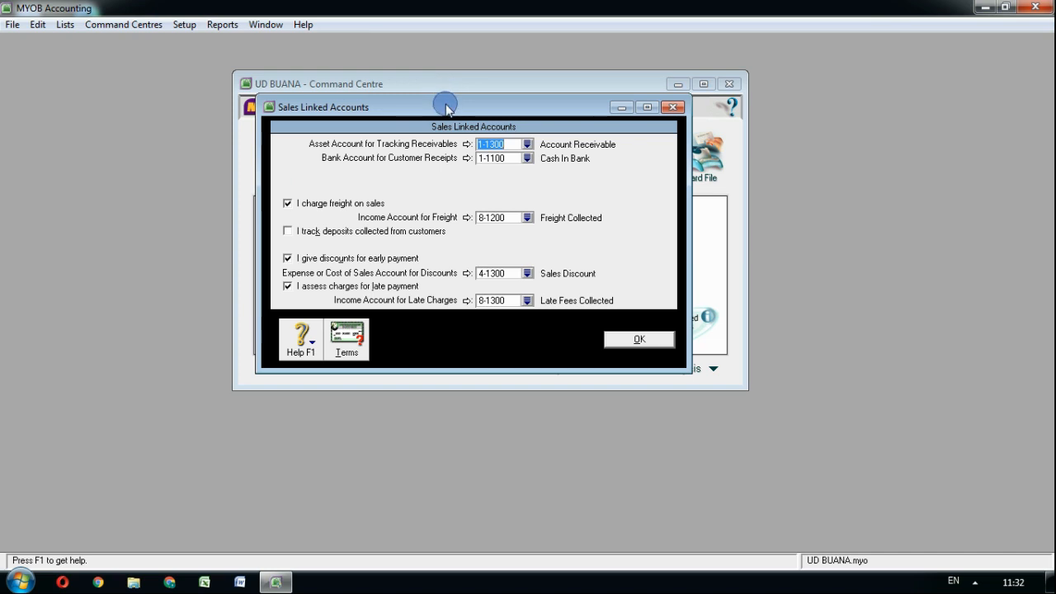
{"action": "left_click_drag", "start_coordinate": [443, 104], "coordinate": [472, 84]}
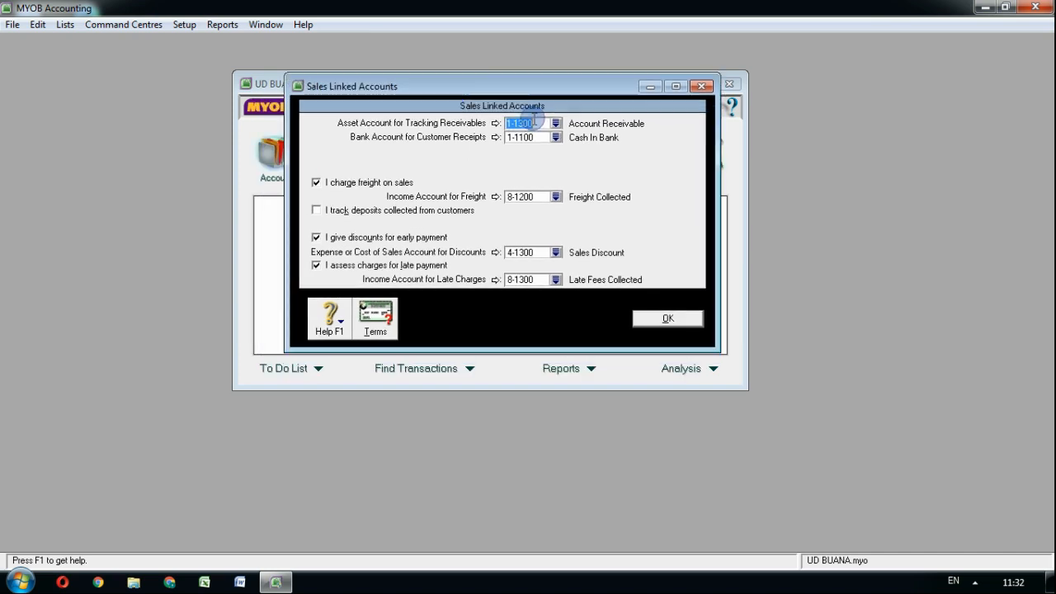
{"action": "left_click", "coordinate": [691, 324]}
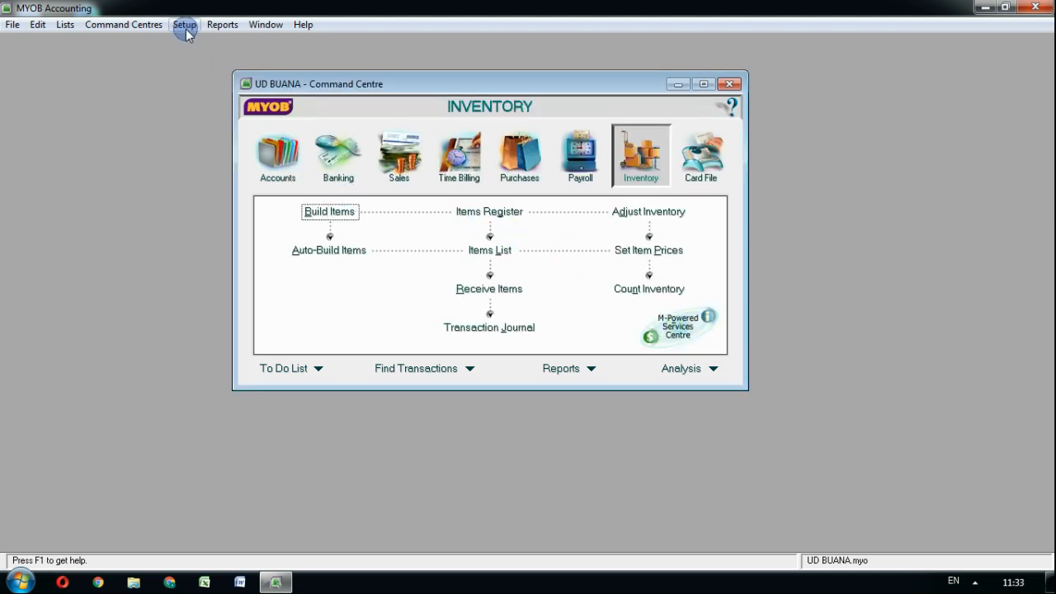
Open the purchases linked accounts to review the payables, freight, discount and late charge links, and close them.
{"action": "left_click", "coordinate": [186, 27]}
{"action": "mouse_move", "coordinate": [314, 82]}
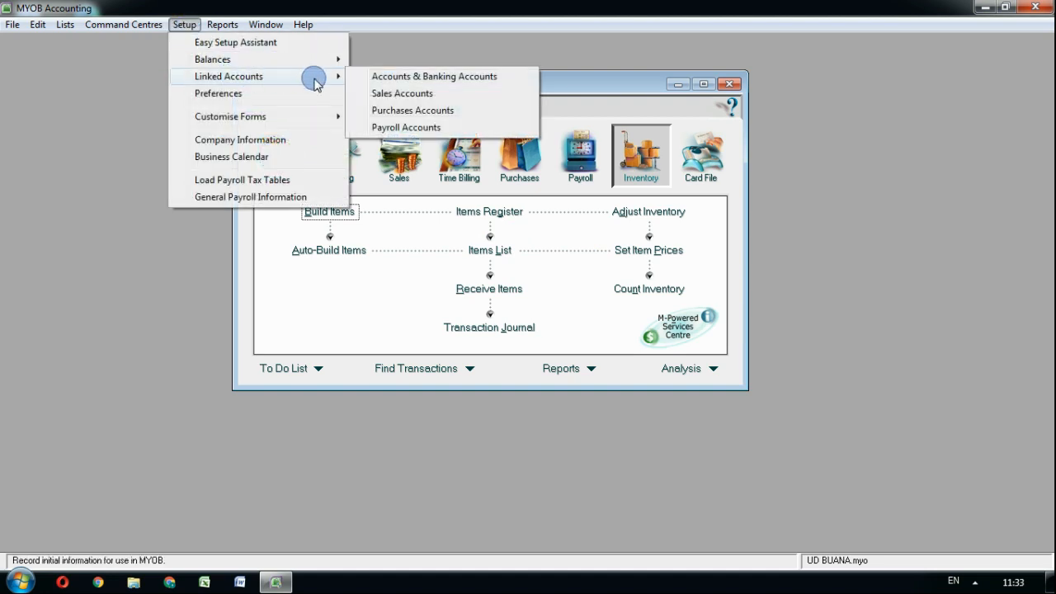
{"action": "left_click", "coordinate": [403, 110]}
{"action": "left_click_drag", "start_coordinate": [406, 110], "coordinate": [498, 52]}
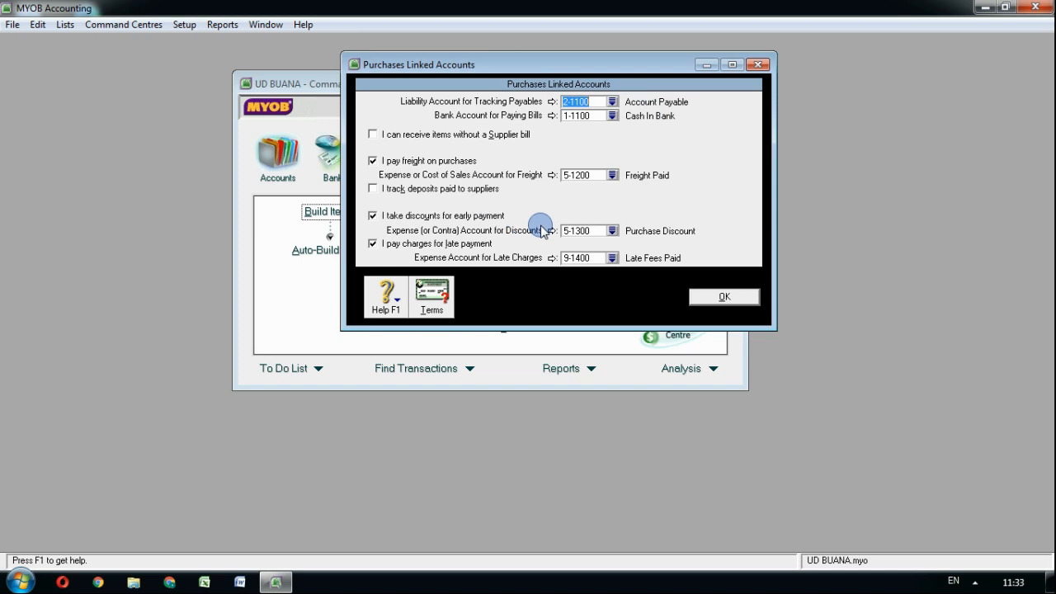
{"action": "left_click", "coordinate": [738, 295]}
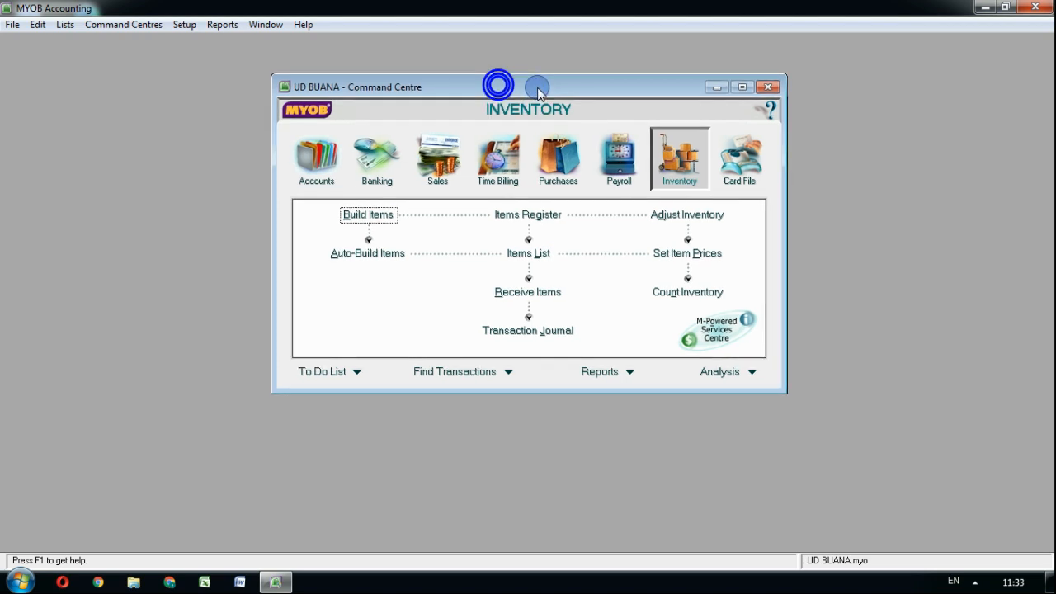
{"action": "left_click_drag", "start_coordinate": [499, 85], "coordinate": [538, 89]}
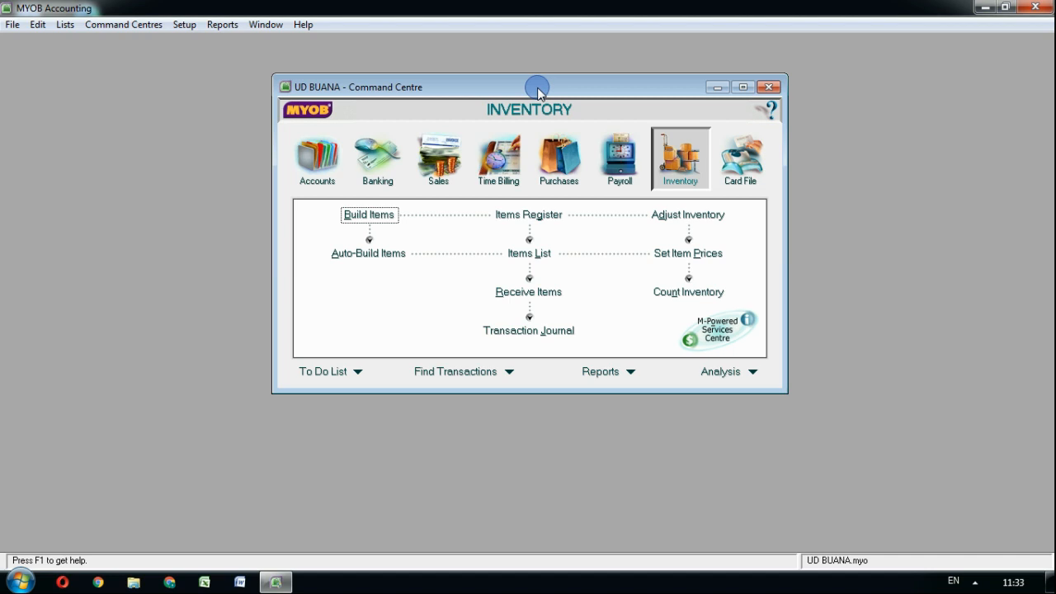
Check the linked accounts for sales once more and close the window.
{"action": "left_click", "coordinate": [185, 24]}
{"action": "mouse_move", "coordinate": [283, 77]}
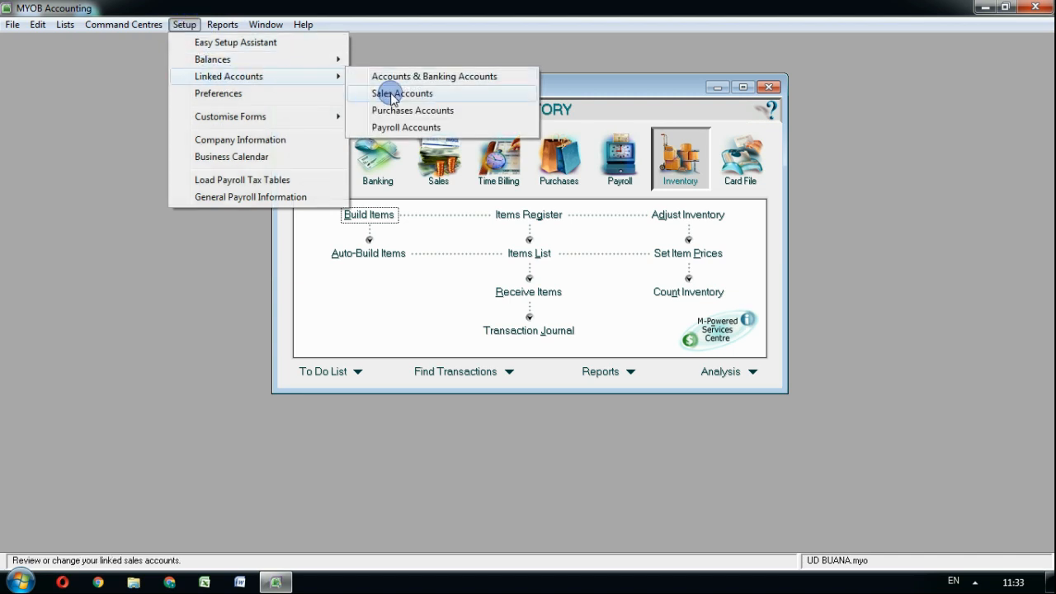
{"action": "left_click", "coordinate": [386, 92]}
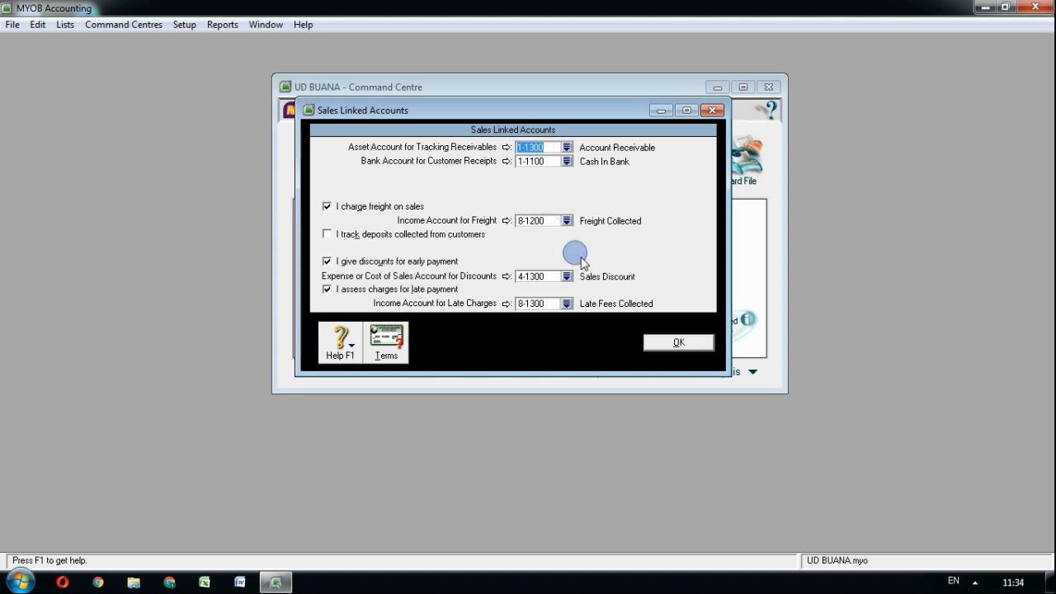
{"action": "left_click", "coordinate": [664, 344]}
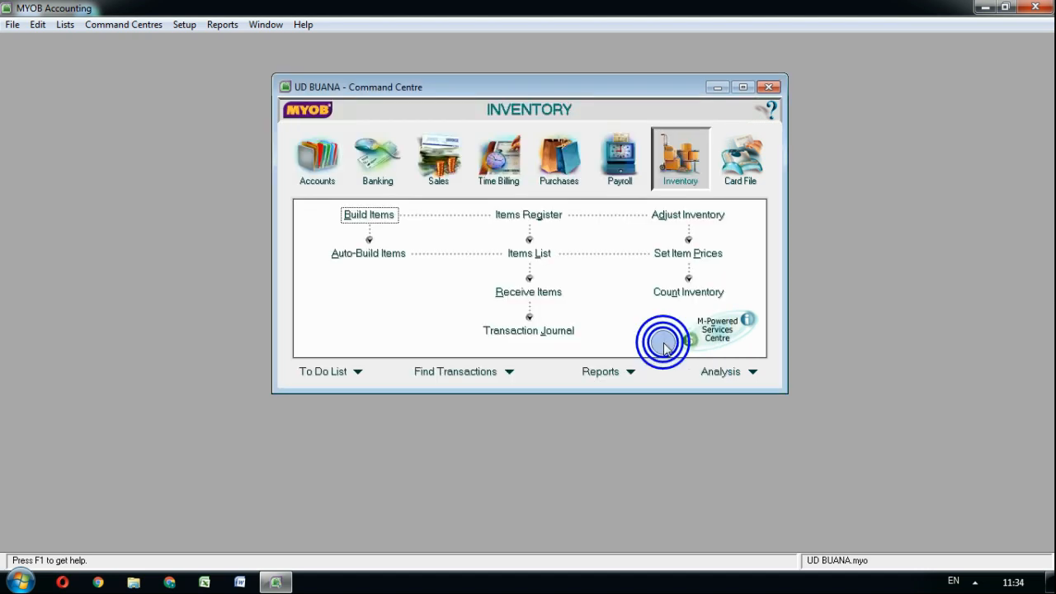
{"action": "left_click", "coordinate": [586, 306]}
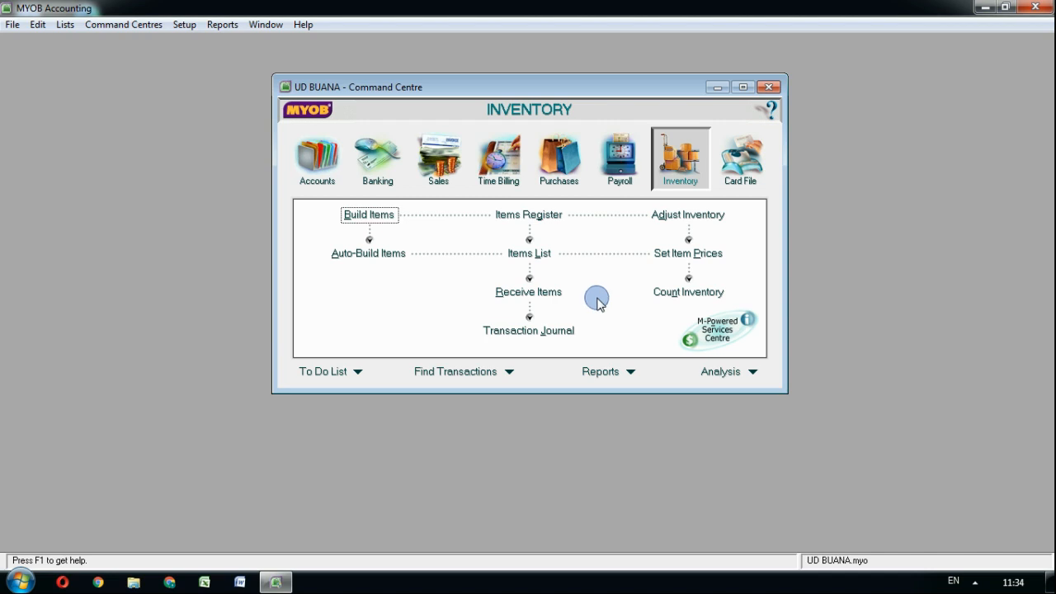
{"action": "left_click", "coordinate": [977, 583]}
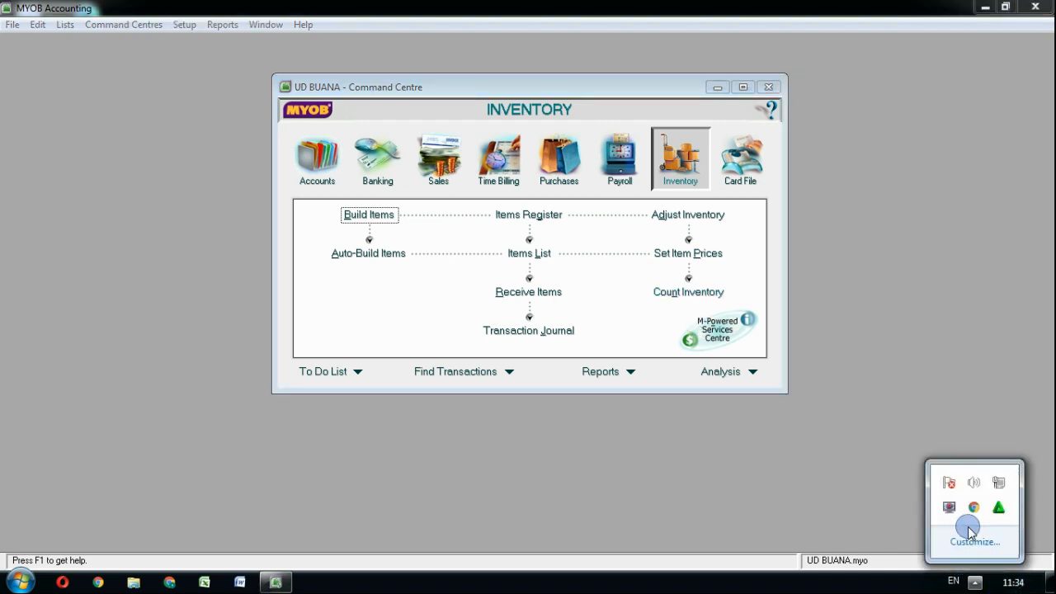